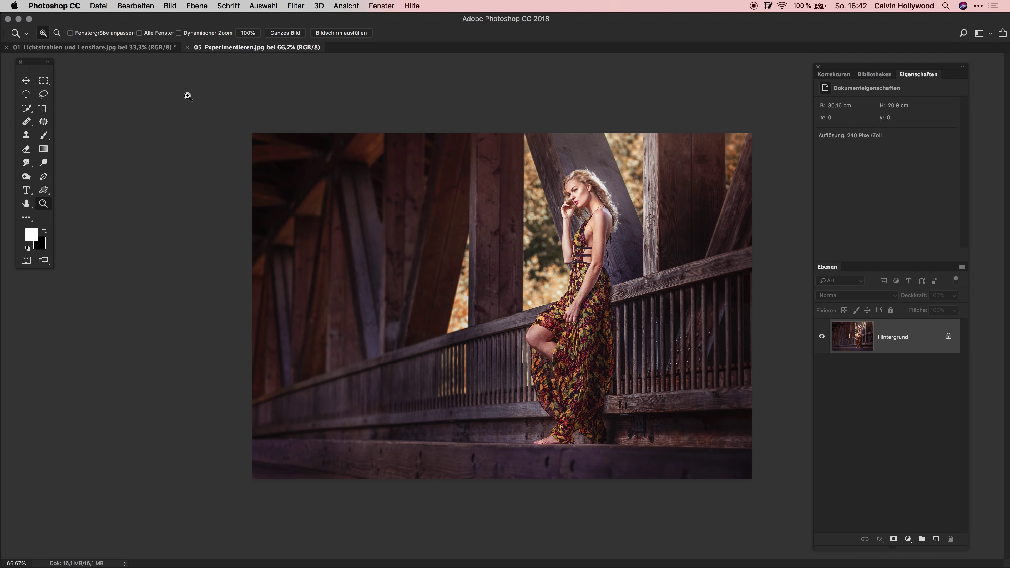
# Duplicate the background as Ebene 1 and blend it in Ineinanderkopieren (Overlay) mode
pyautogui.hotkey('ctrl', 'j')
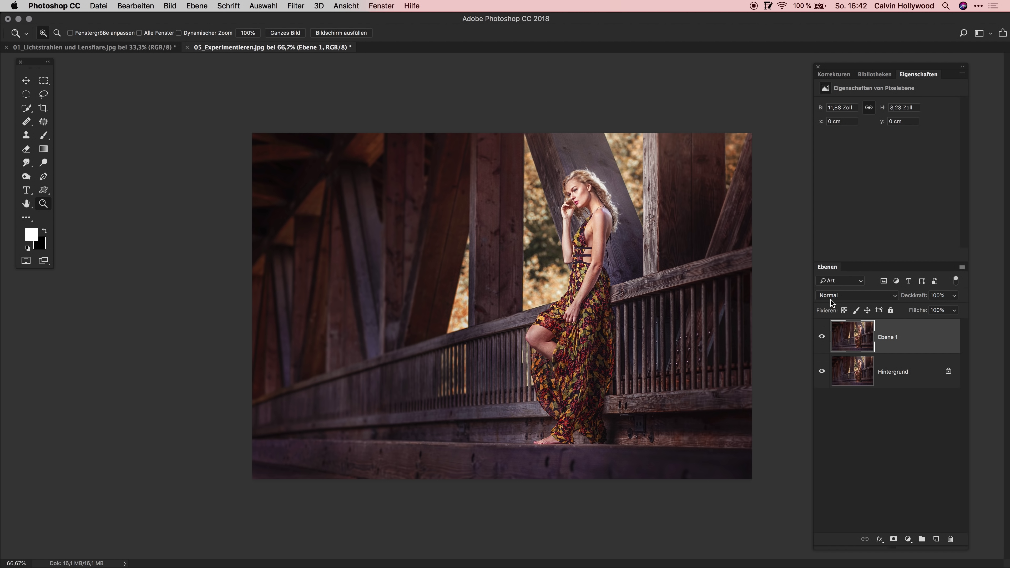
pyautogui.click(854, 295)
pyautogui.click(839, 403)
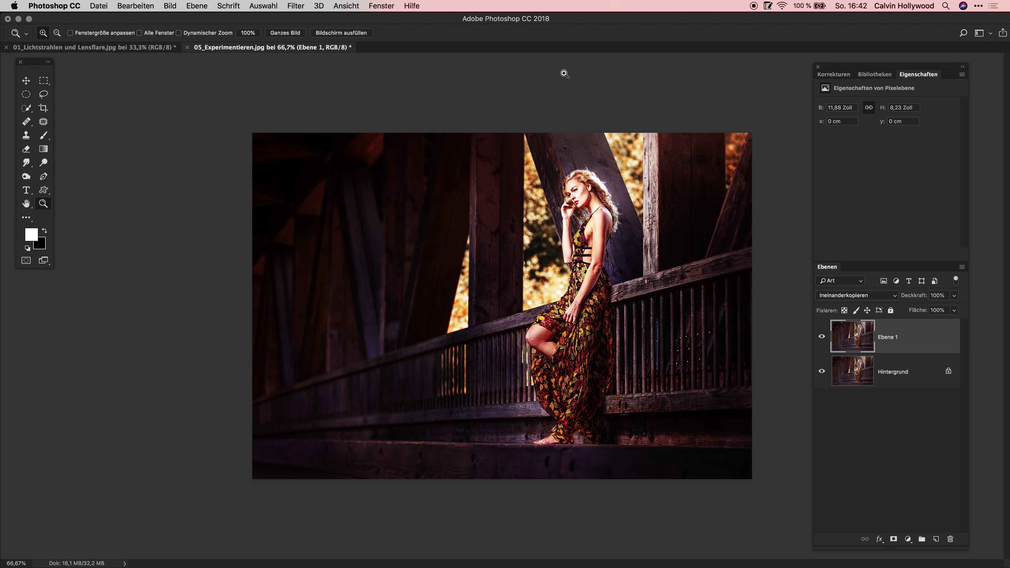
pyautogui.click(845, 296)
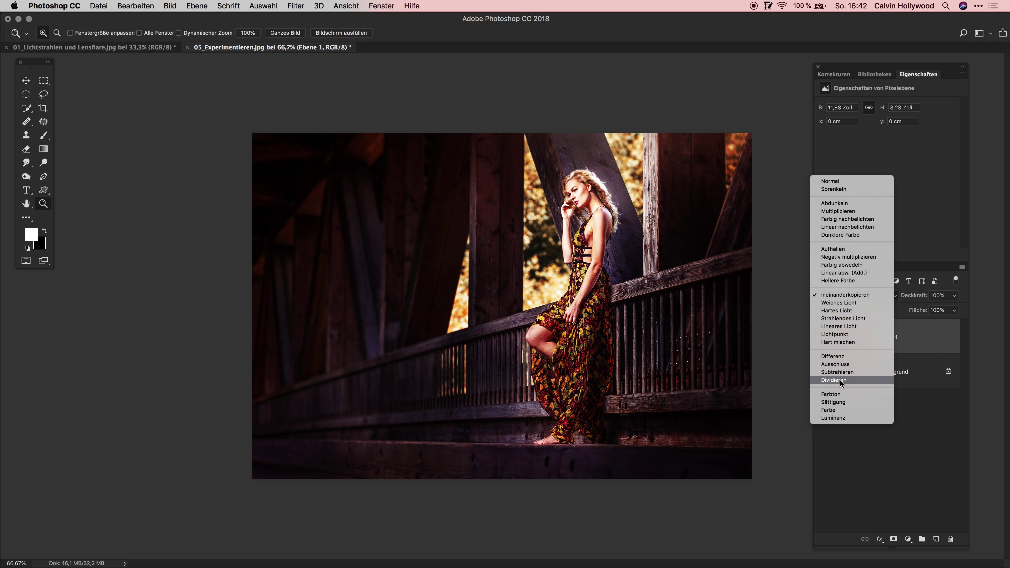
# Switch Ebene 1's blend mode to Dividieren (Divide), turning the canvas white
pyautogui.click(855, 379)
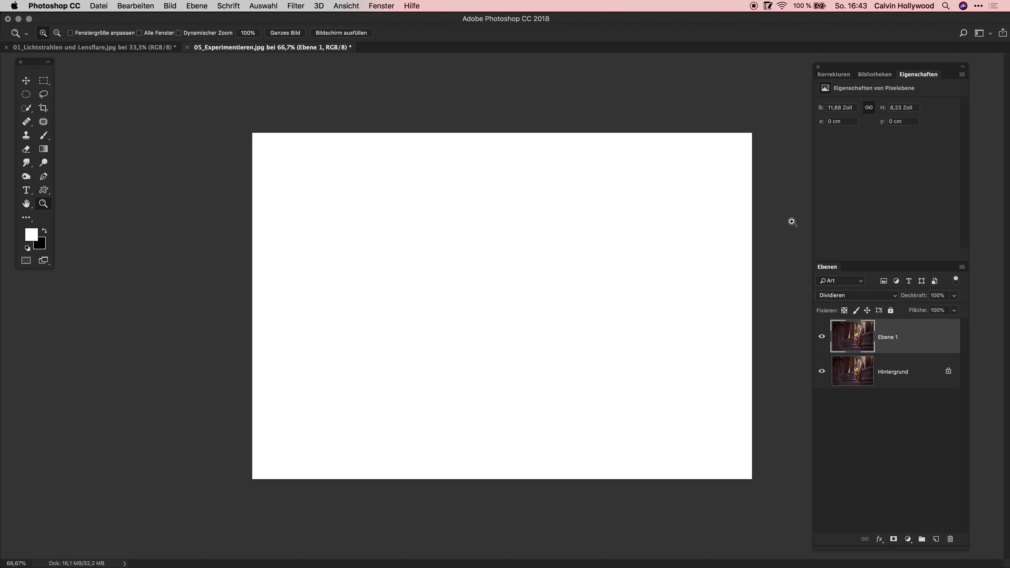
pyautogui.click(832, 295)
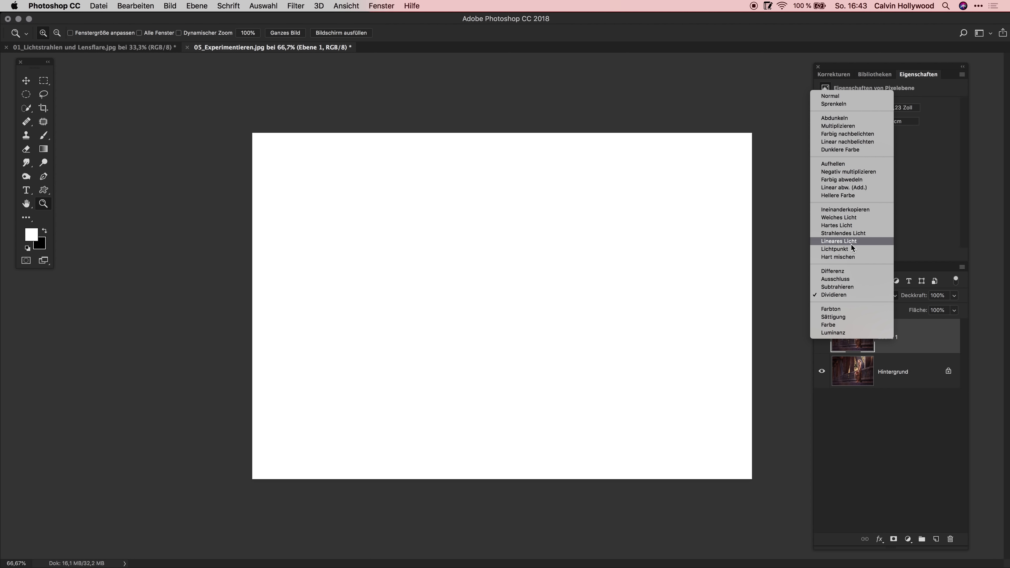
pyautogui.click(924, 337)
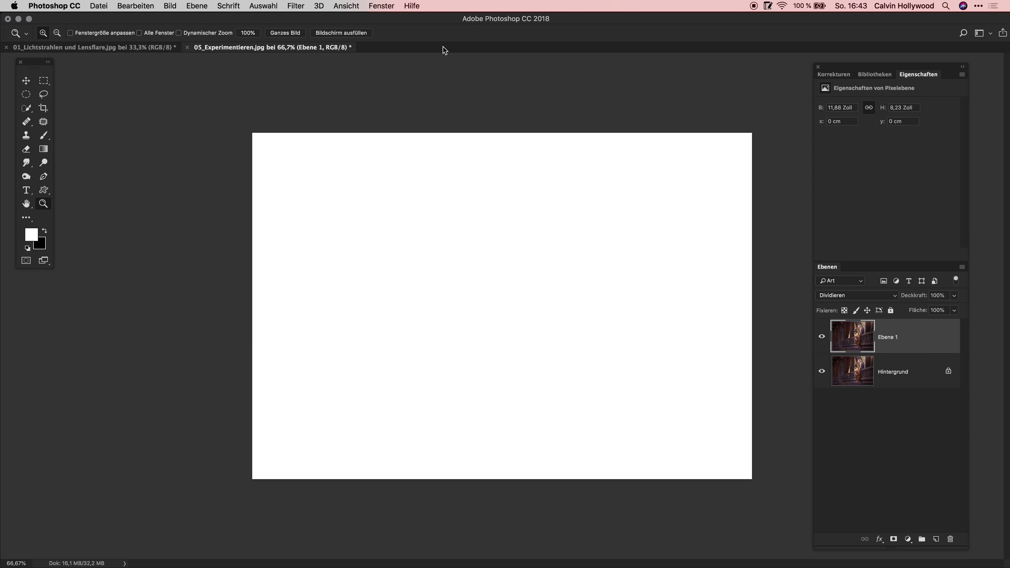
# Apply a 3,7 px Gaussian Blur to the divided layer and zoom in on the model
pyautogui.click(295, 5)
pyautogui.moveTo(317, 211)
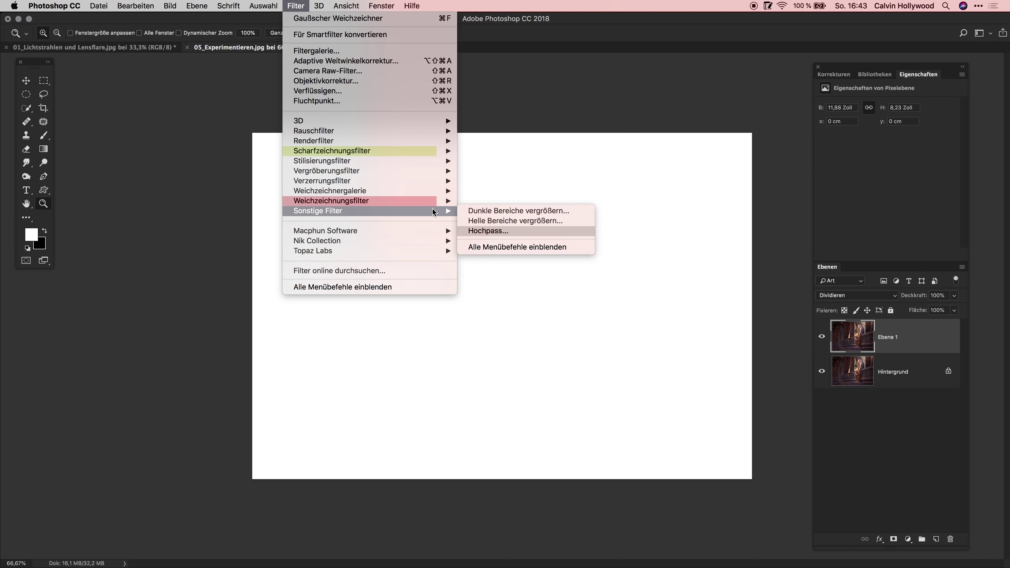
pyautogui.click(493, 237)
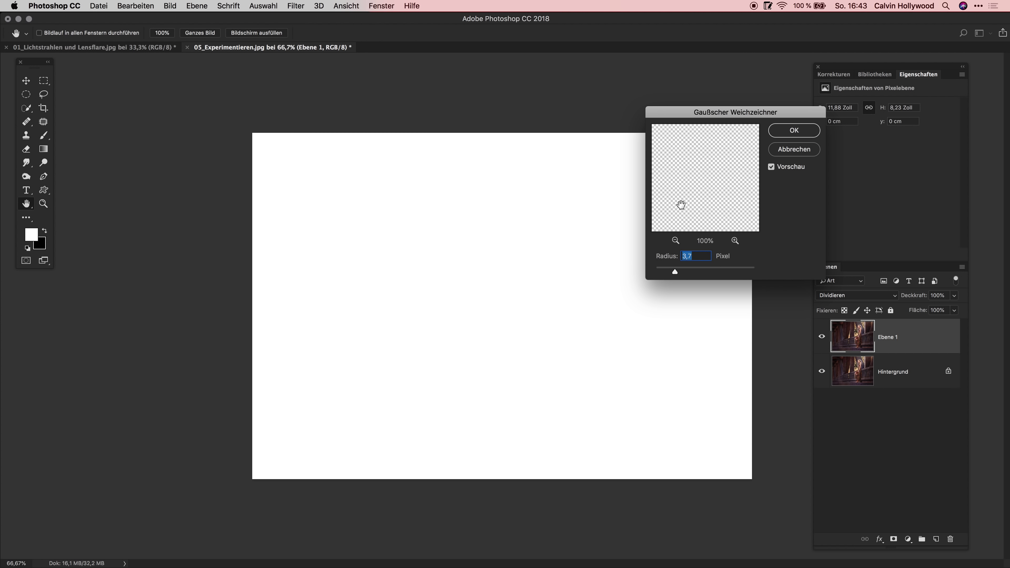
pyautogui.click(793, 132)
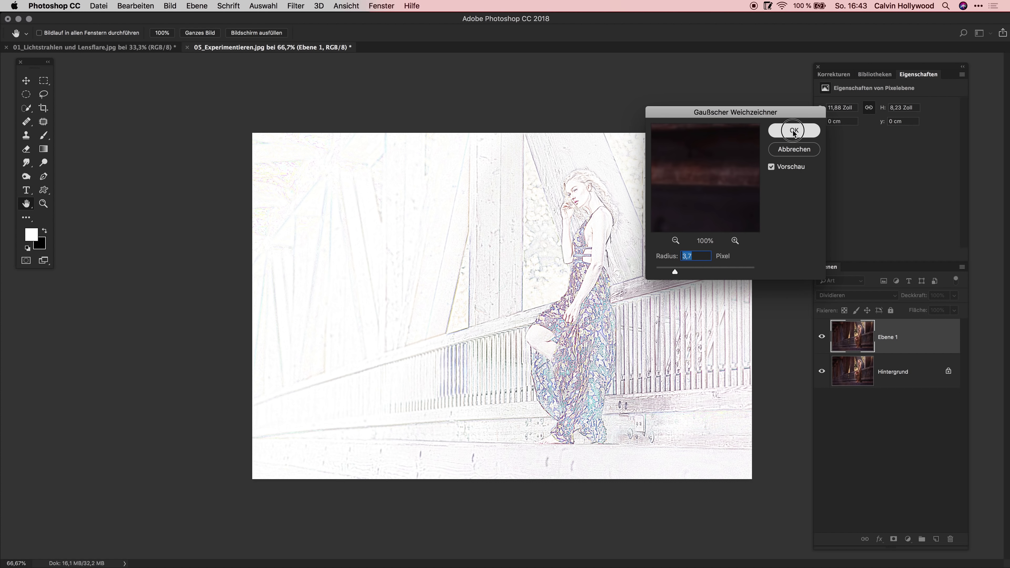
pyautogui.press('z')
pyautogui.click(632, 184)
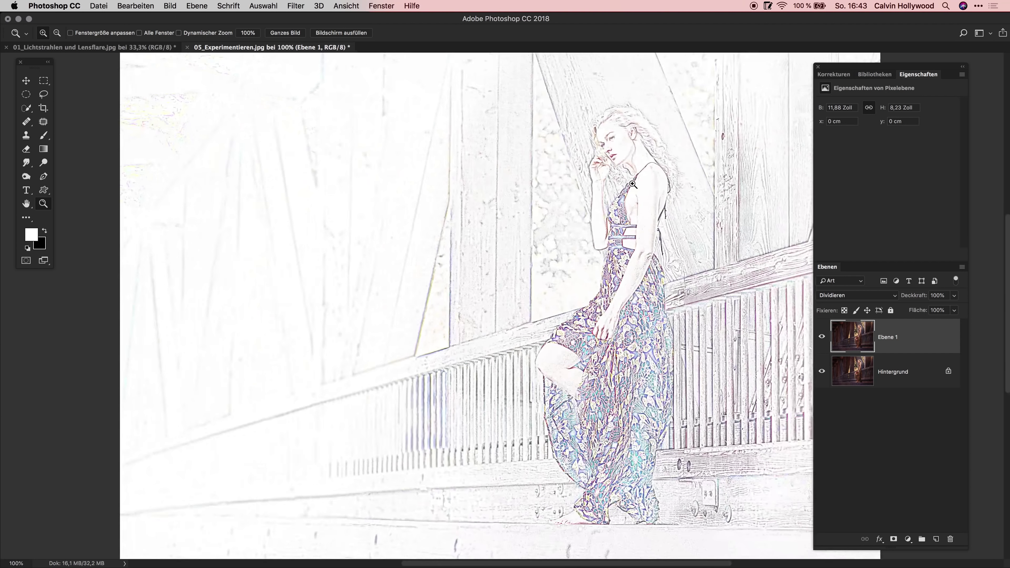
pyautogui.moveTo(660, 169); pyautogui.dragTo(535, 241)
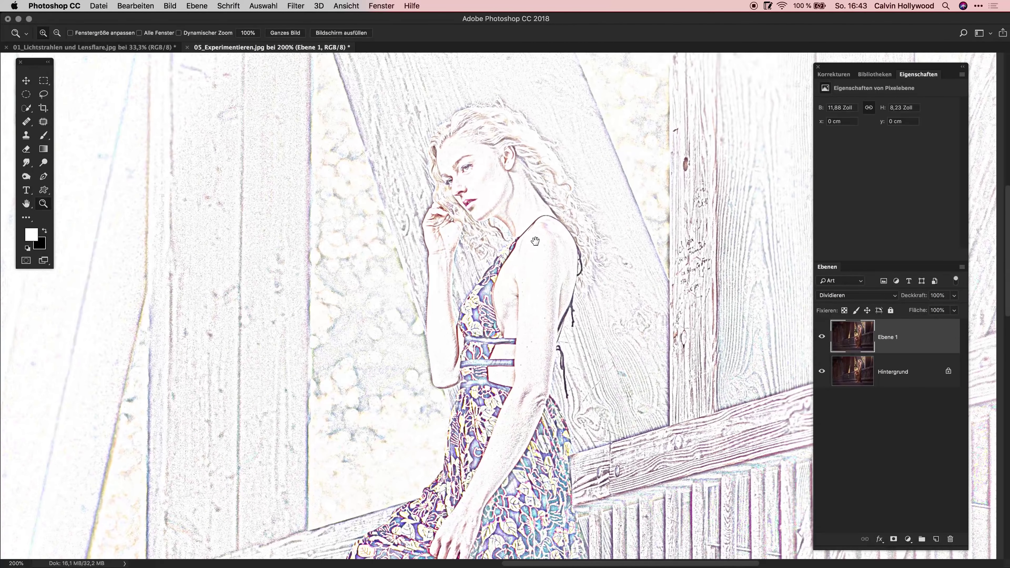
# Add a Hue/Saturation adjustment with Saturation -100 to make the image grey
pyautogui.click(830, 75)
pyautogui.click(836, 110)
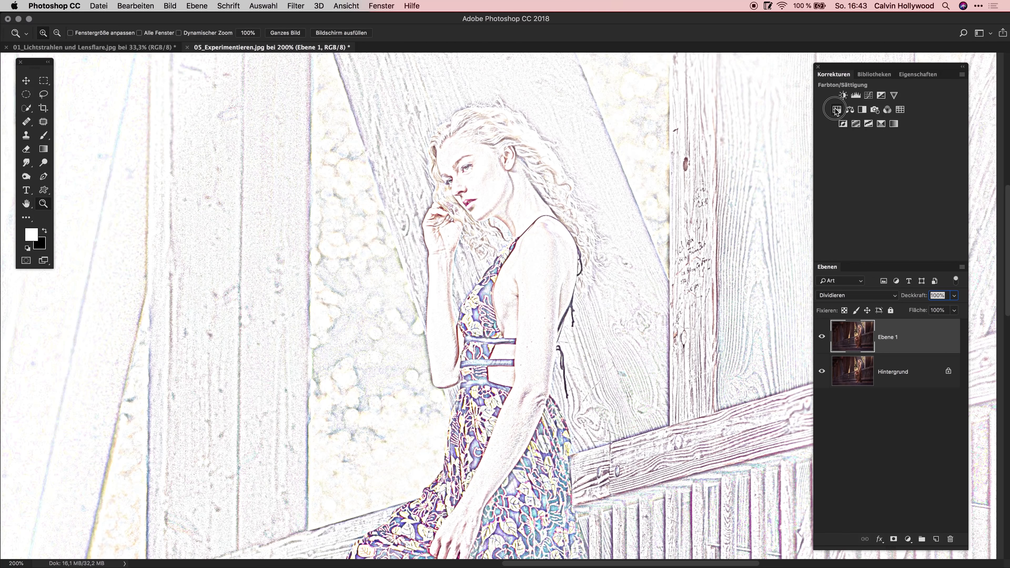
pyautogui.moveTo(886, 163); pyautogui.dragTo(797, 166)
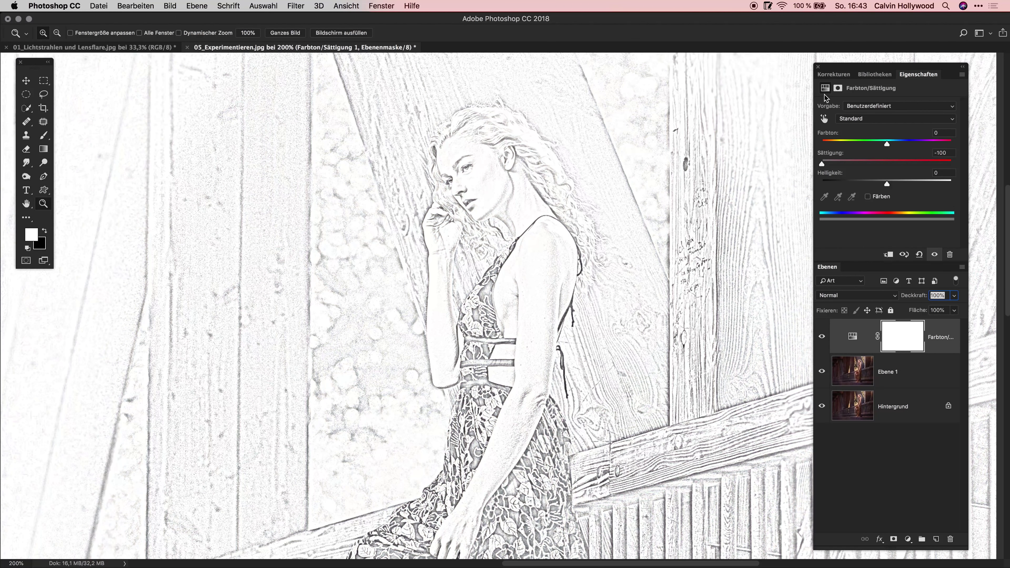
# Add a Levels adjustment raising the black input to 139 to darken the sketch
pyautogui.click(833, 75)
pyautogui.click(855, 96)
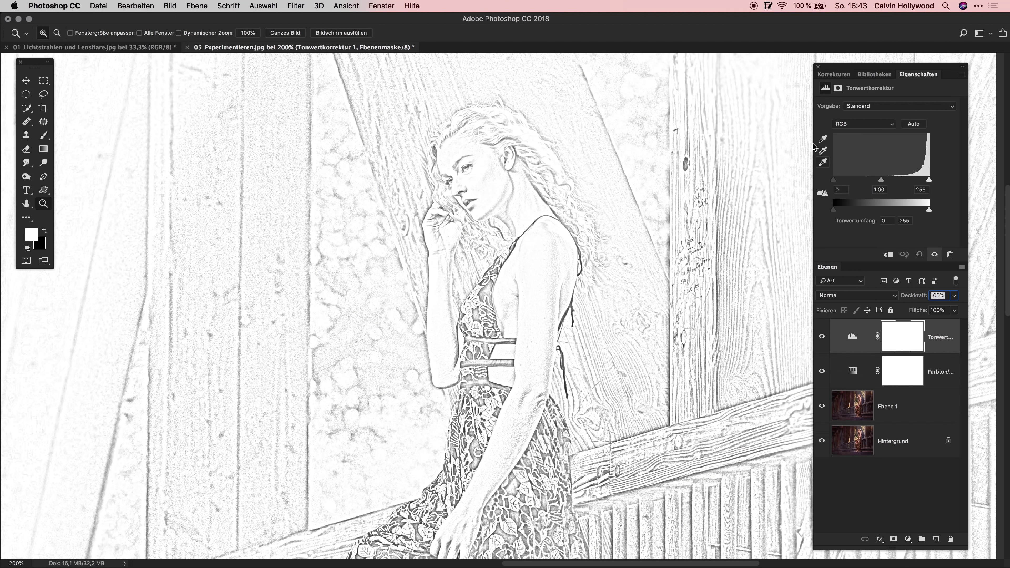
pyautogui.moveTo(833, 179); pyautogui.dragTo(885, 180)
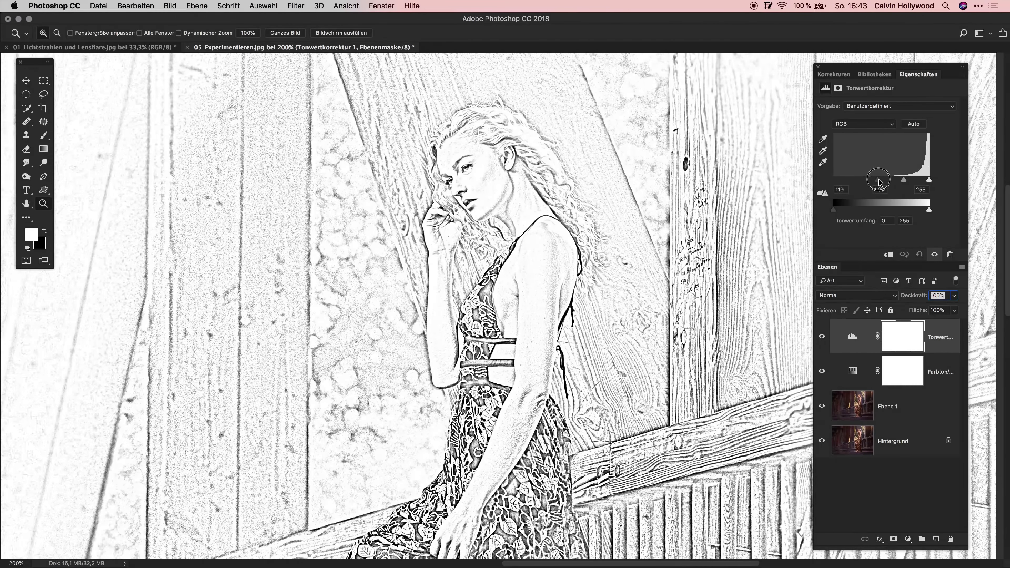
pyautogui.press('super+minus')
pyautogui.press('super+minus')
pyautogui.press('super+minus')
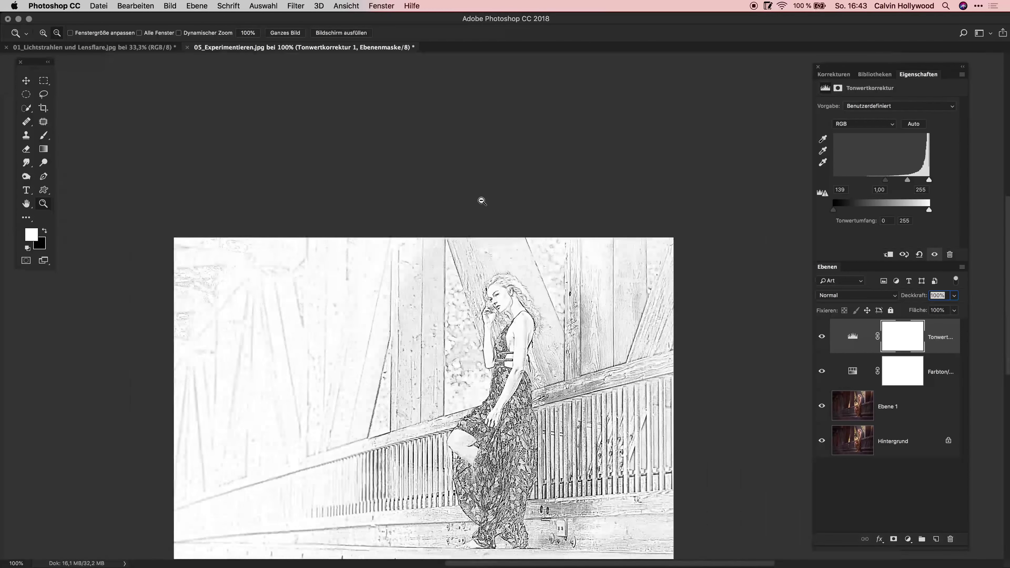
pyautogui.scroll(-3, 516, 239)
pyautogui.scroll(-2, 523, 140)
pyautogui.click(503, 189)
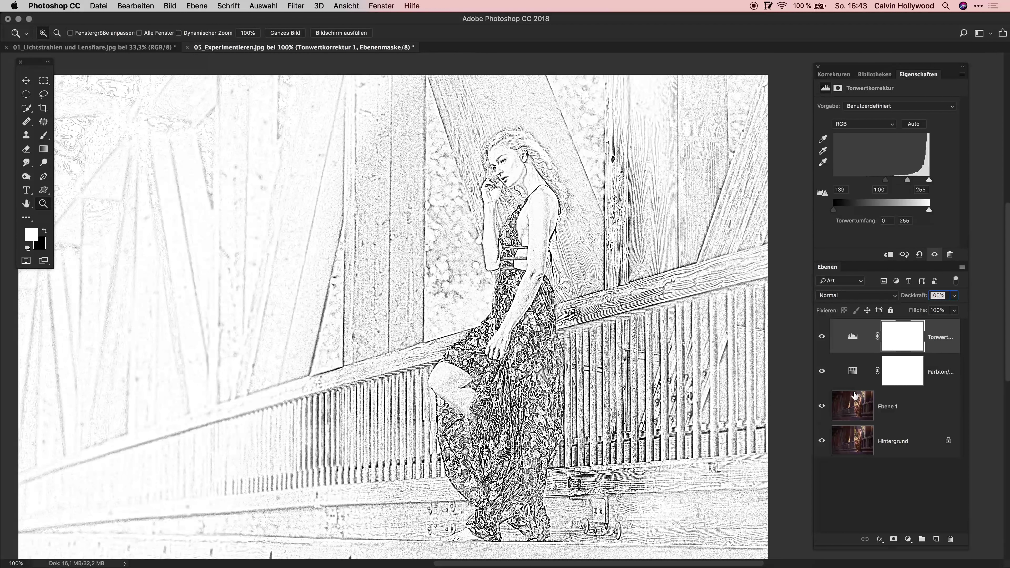
# Revert the bridge photo, duplicate the background again and blend the copy with Dividieren
pyautogui.click(854, 403)
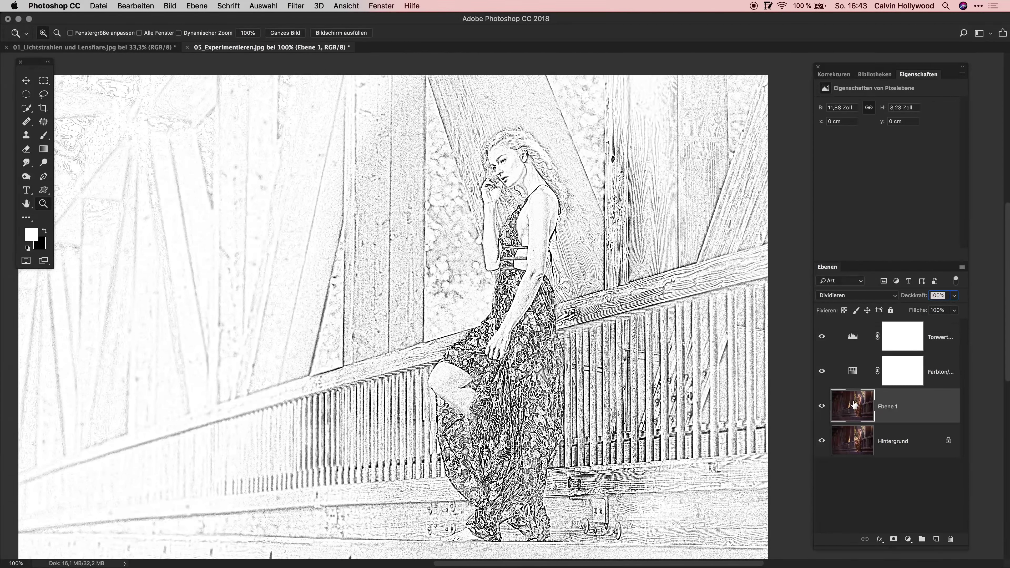
pyautogui.click(852, 339)
pyautogui.press('F12')
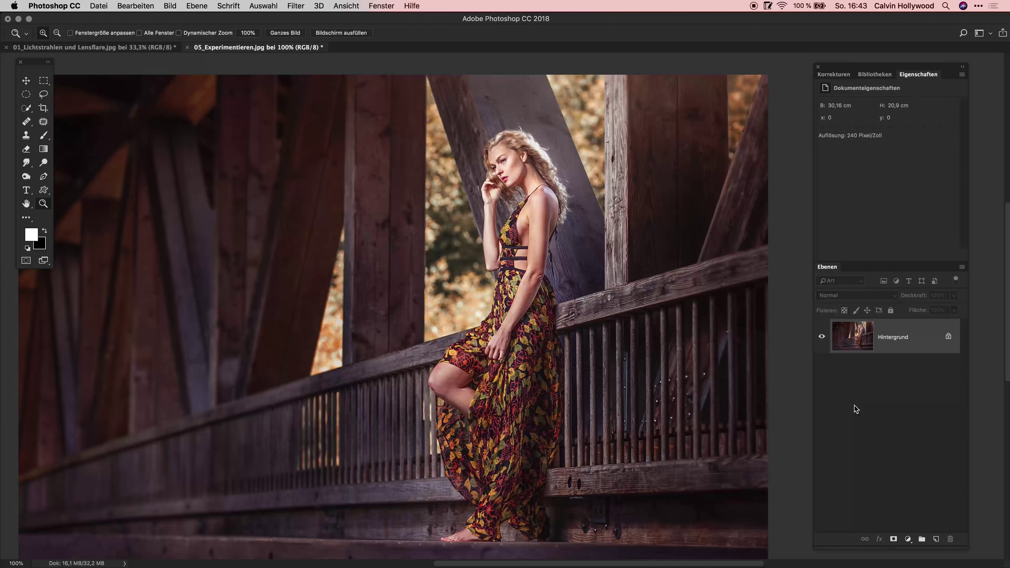
pyautogui.press('super+j')
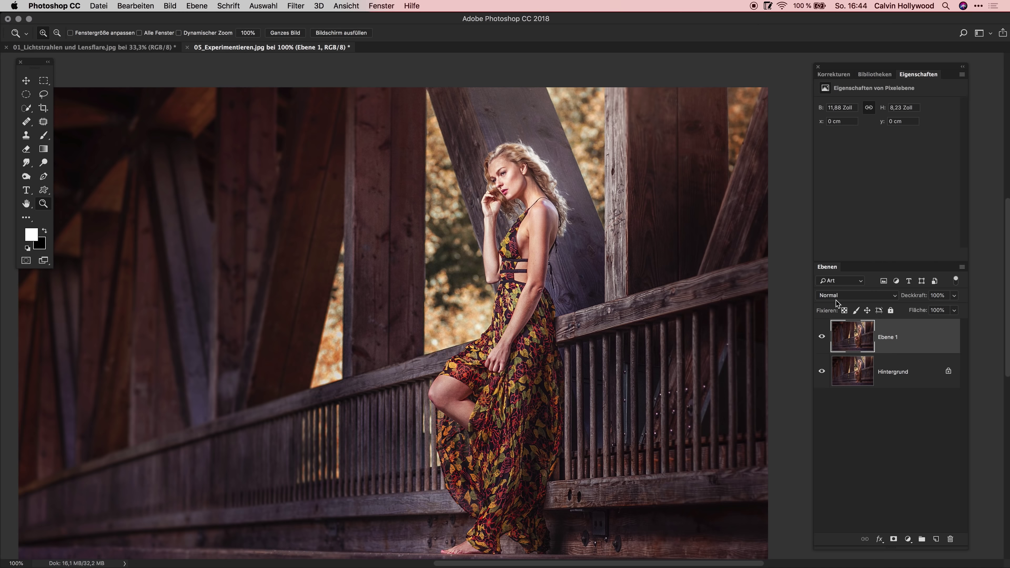
pyautogui.click(835, 296)
pyautogui.click(839, 494)
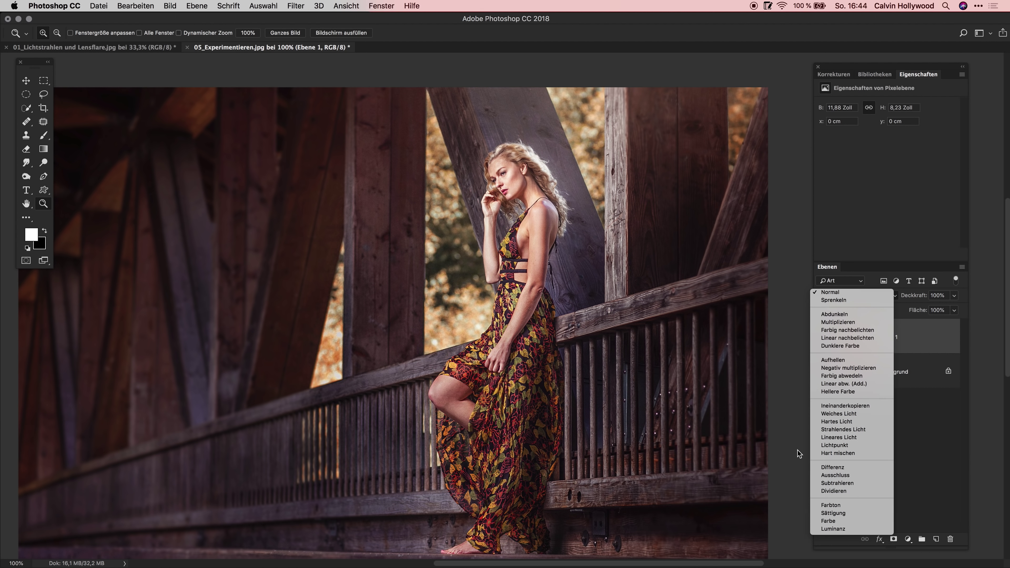
# Apply a Hochpass (High Pass) filter with a 3 pixel radius to Ebene 1
pyautogui.click(295, 5)
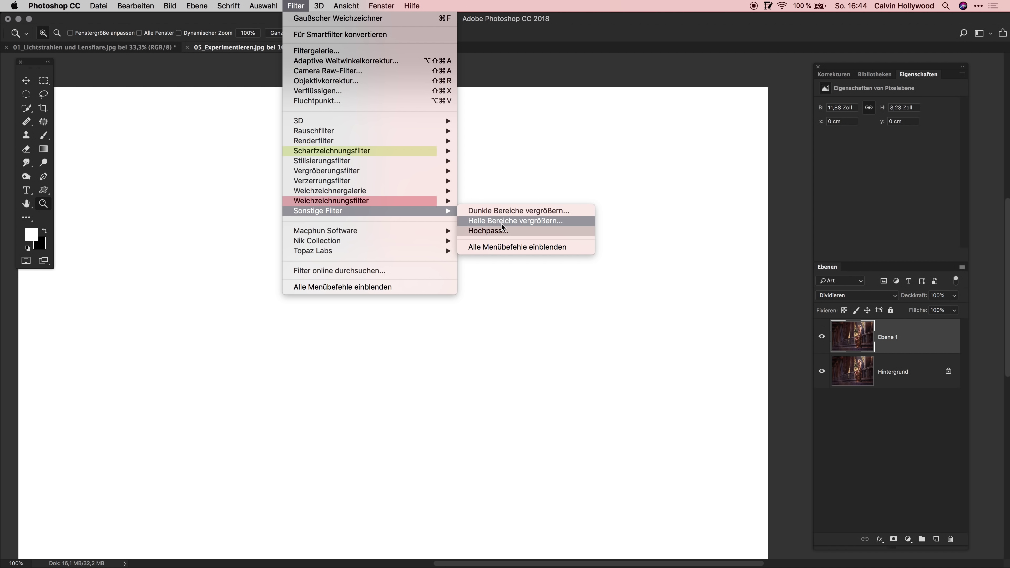
pyautogui.click(508, 231)
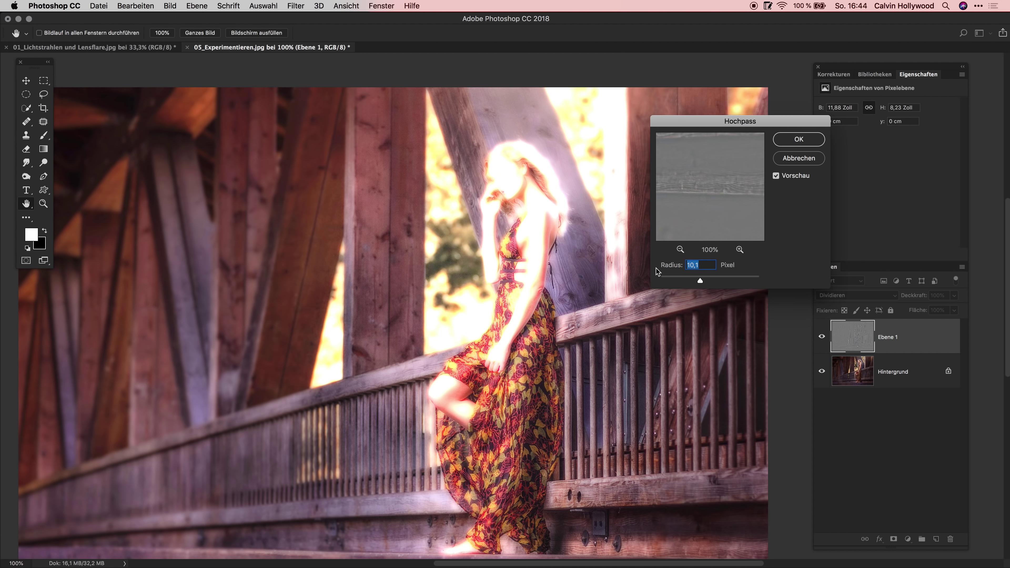
pyautogui.moveTo(682, 282); pyautogui.dragTo(676, 279)
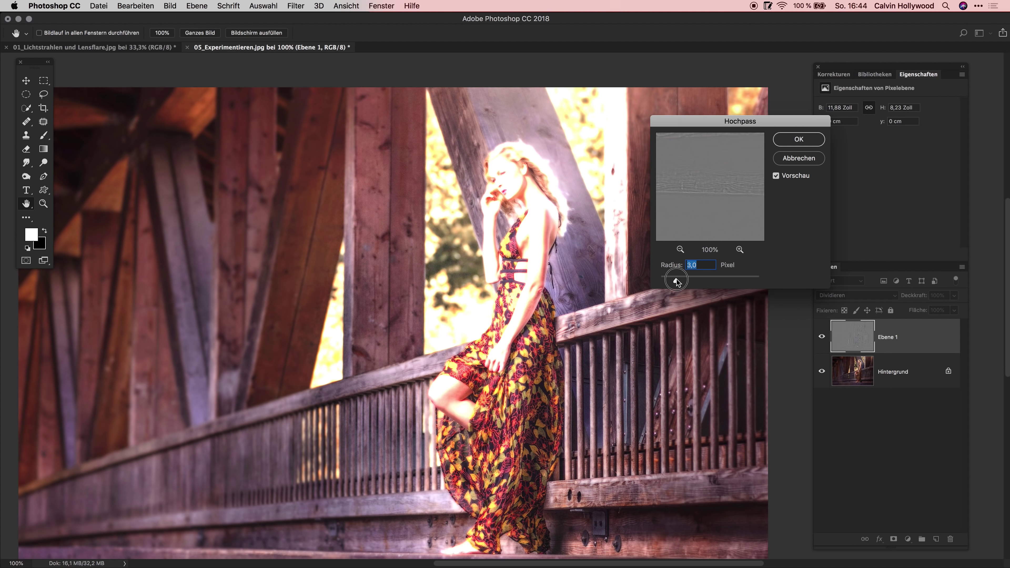
pyautogui.click(793, 141)
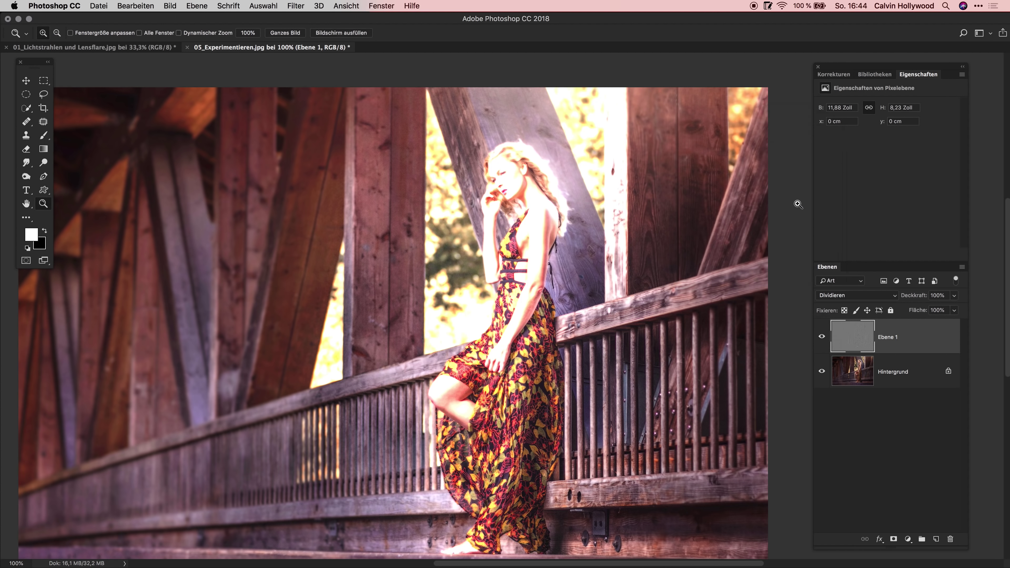
# Add a black mask to Ebene 1 and paint the effect back onto the hair at 60% brush opacity
pyautogui.press('z')
pyautogui.keyDown('alt'); pyautogui.click(894, 540); pyautogui.keyUp('alt')
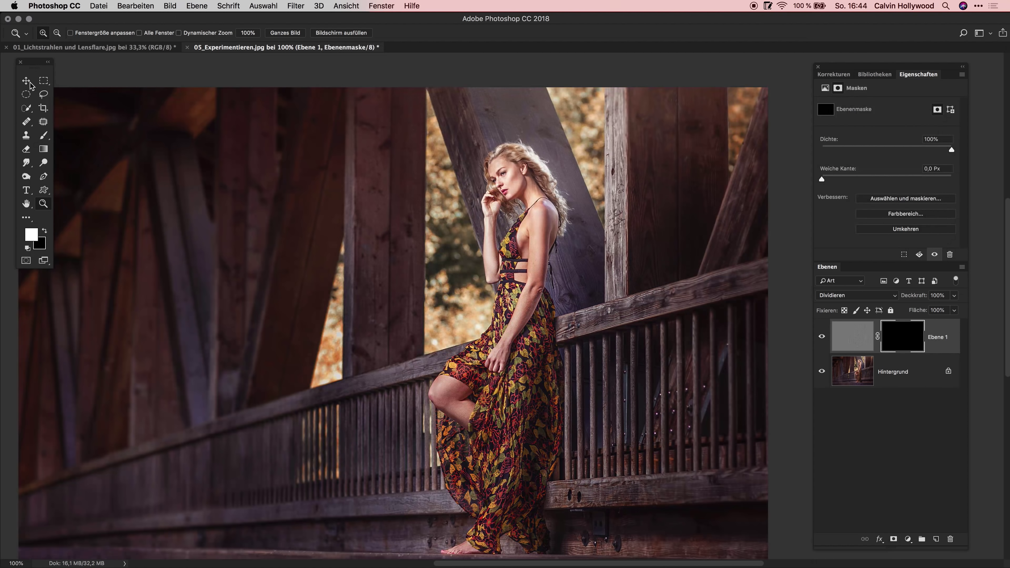
pyautogui.click(43, 135)
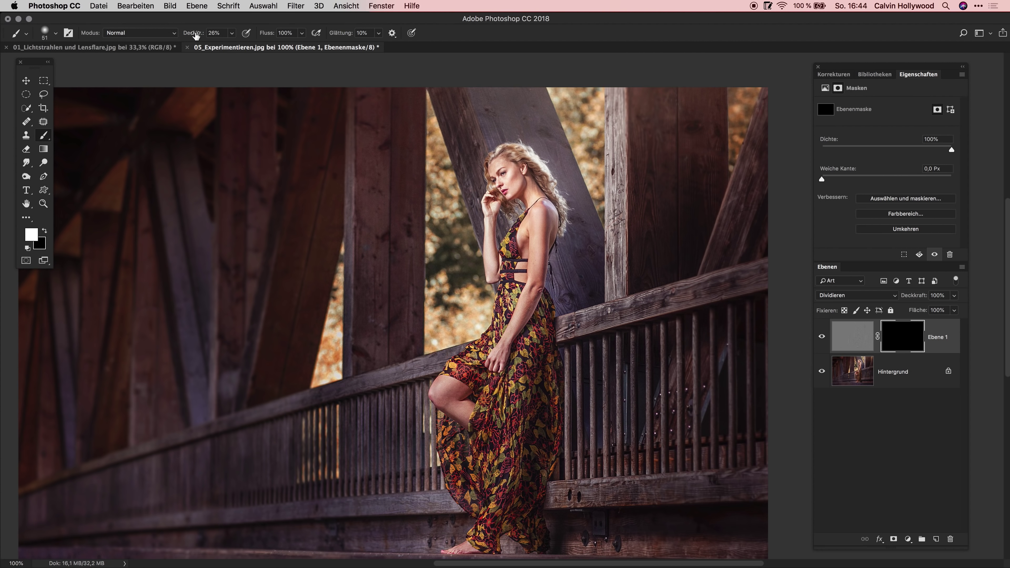
pyautogui.click(216, 33)
pyautogui.write('60')
pyautogui.press('Return')
pyautogui.moveTo(542, 158); pyautogui.dragTo(556, 243)
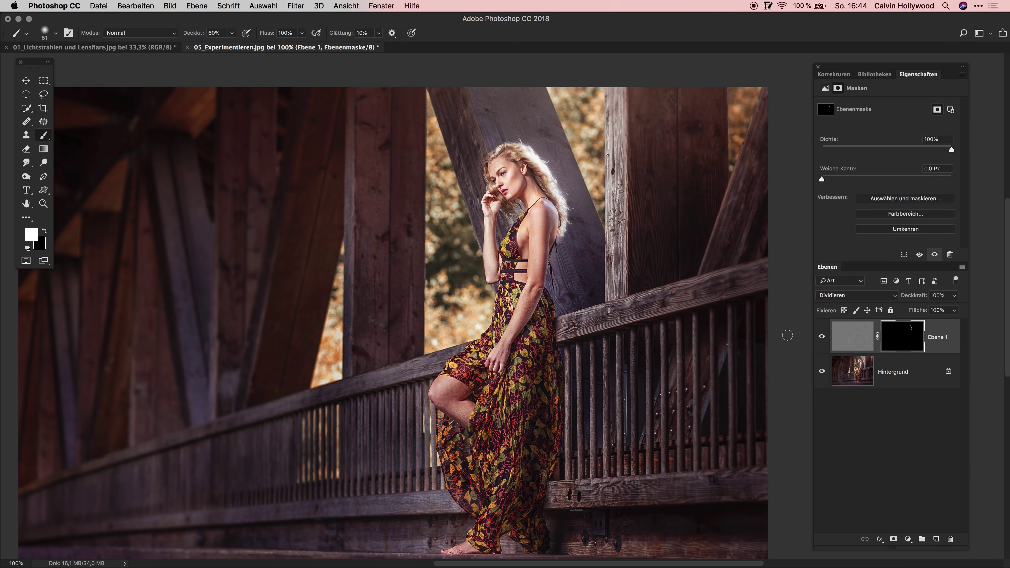
pyautogui.click(821, 336)
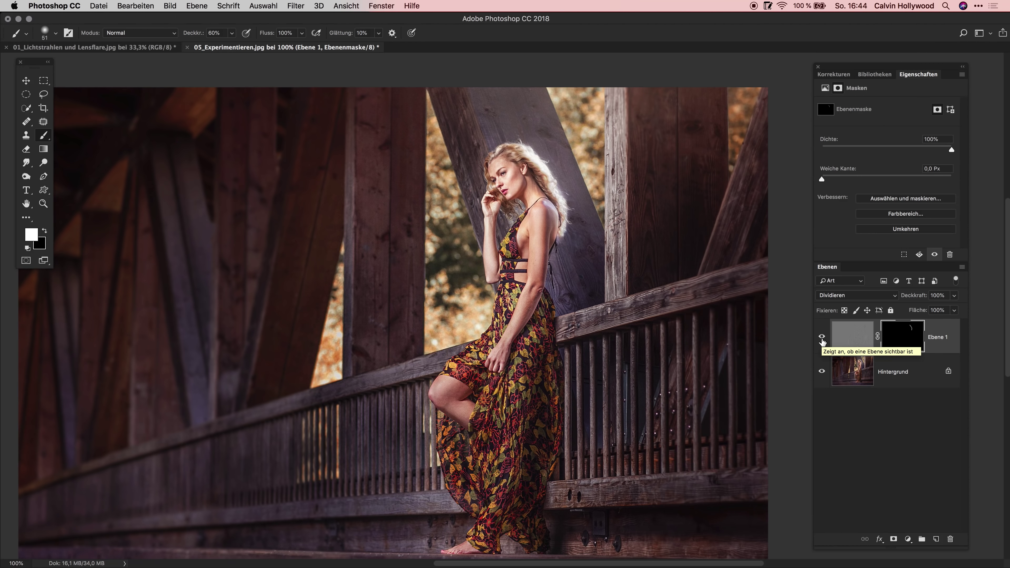
# Flatten the bridge photo to one layer and switch to the 01_Lichtstrahlen und Lensflare portrait
pyautogui.click(43, 204)
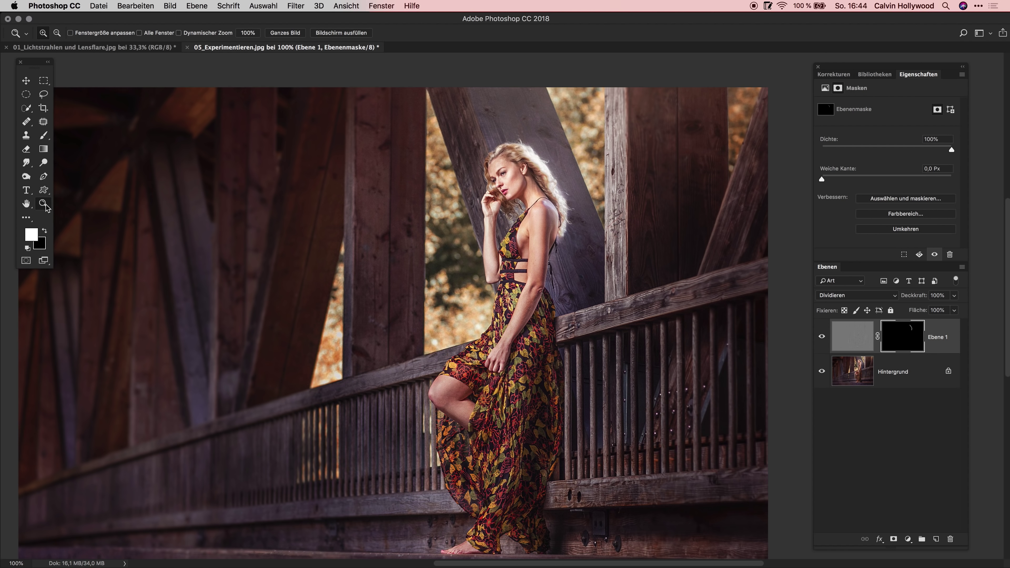
pyautogui.keyDown('alt'); pyautogui.click(302, 209); pyautogui.keyUp('alt')
pyautogui.moveTo(509, 300)
pyautogui.mouseDown()
pyautogui.moveTo(364, 204)
pyautogui.moveTo(383, 222)
pyautogui.mouseUp()
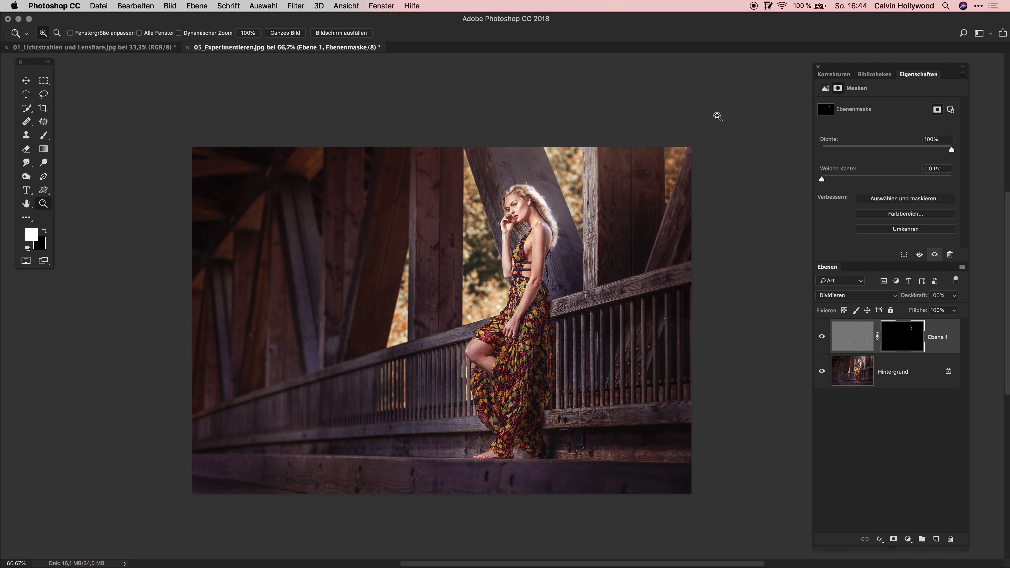
pyautogui.hotkey('ctrl', 'e')
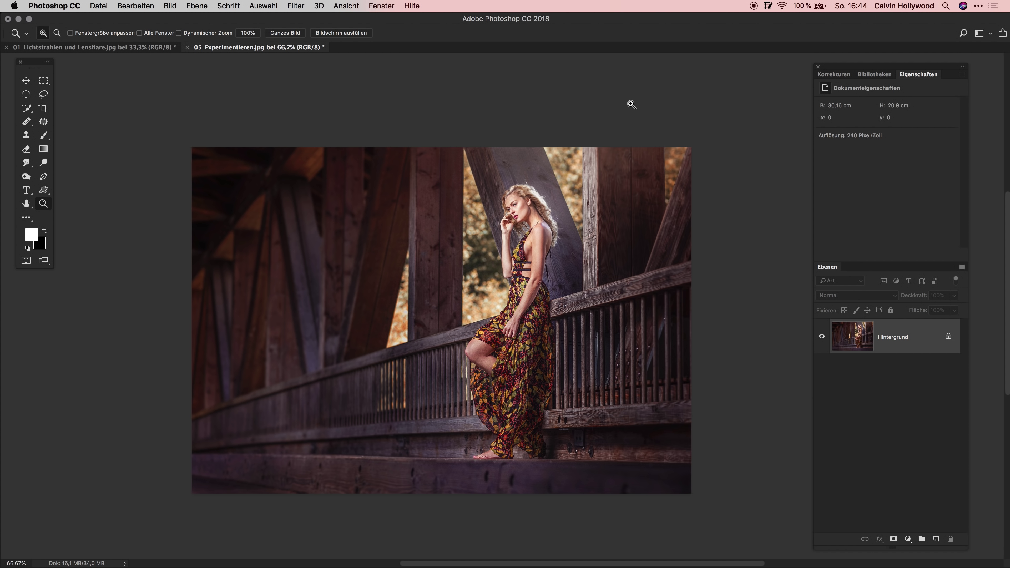
pyautogui.click(132, 52)
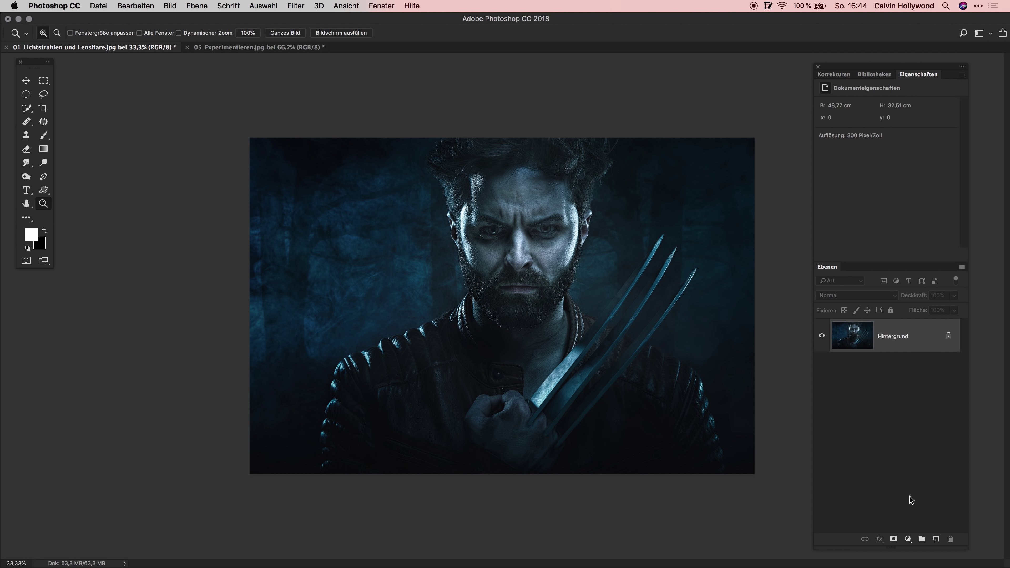
# Add a new layer Ebene 1 above the portrait and fill it with black via Fläche füllen
pyautogui.click(936, 539)
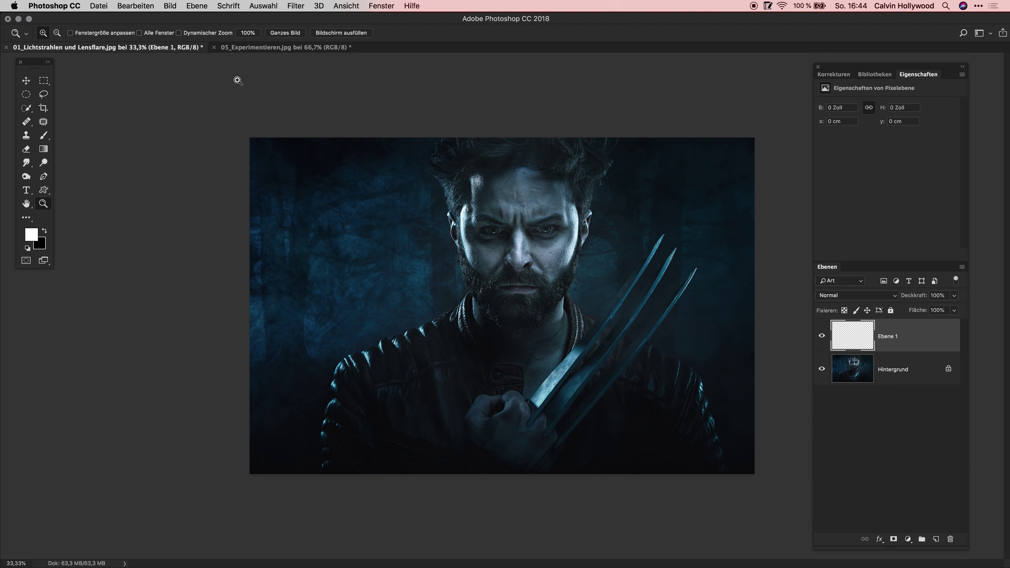
pyautogui.click(149, 6)
pyautogui.click(178, 174)
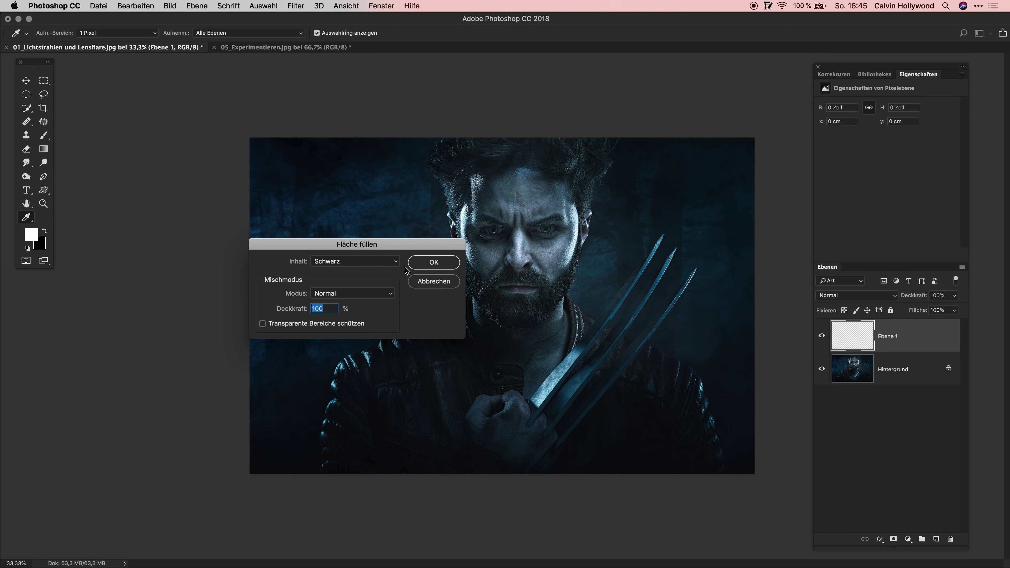
pyautogui.click(421, 264)
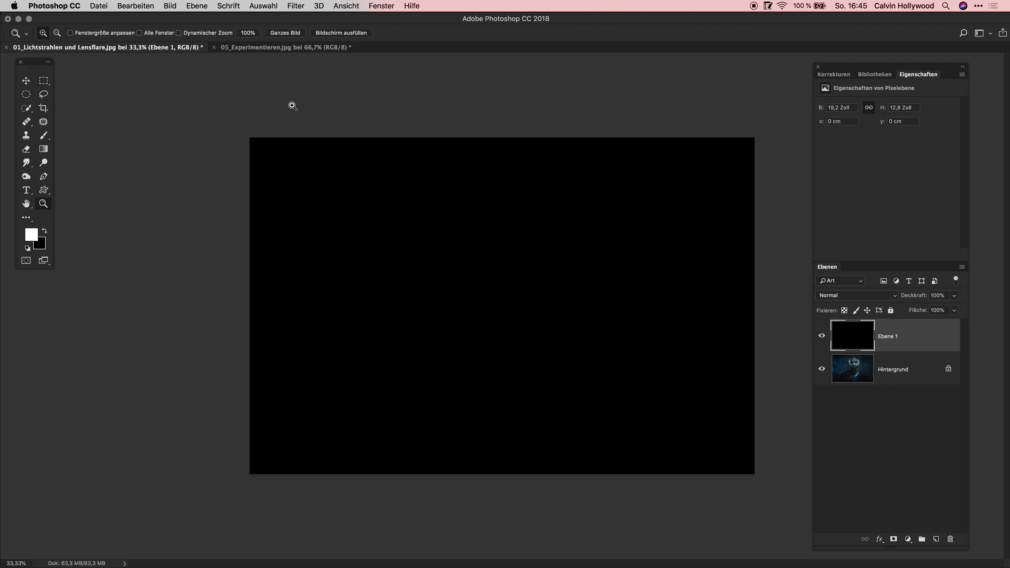
# Apply Kunststofffolie from the Filter Gallery with Glanz 20, Detail 13 and Glättung 11
pyautogui.click(295, 5)
pyautogui.moveTo(363, 151)
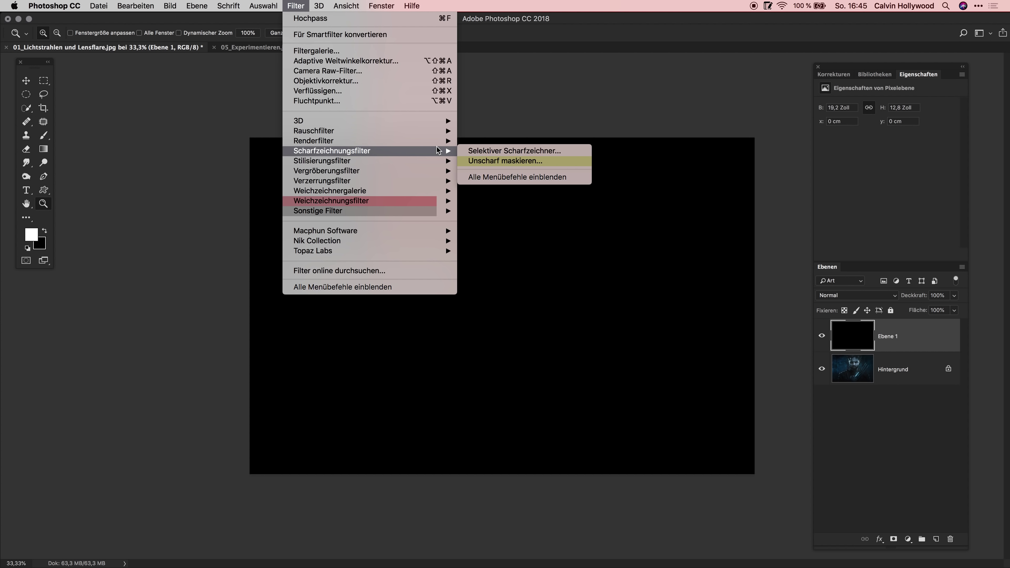
pyautogui.click(377, 51)
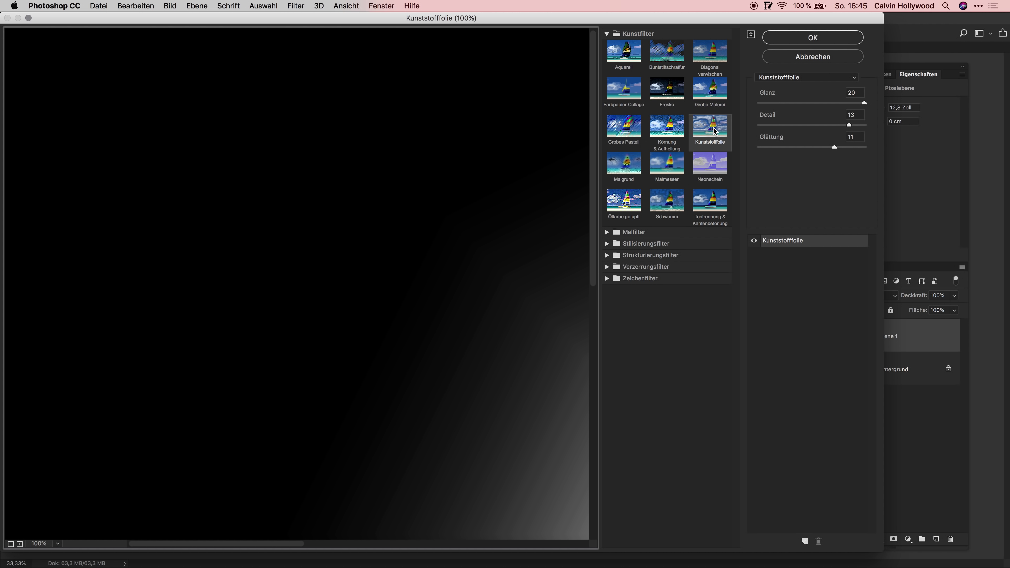
pyautogui.click(11, 544)
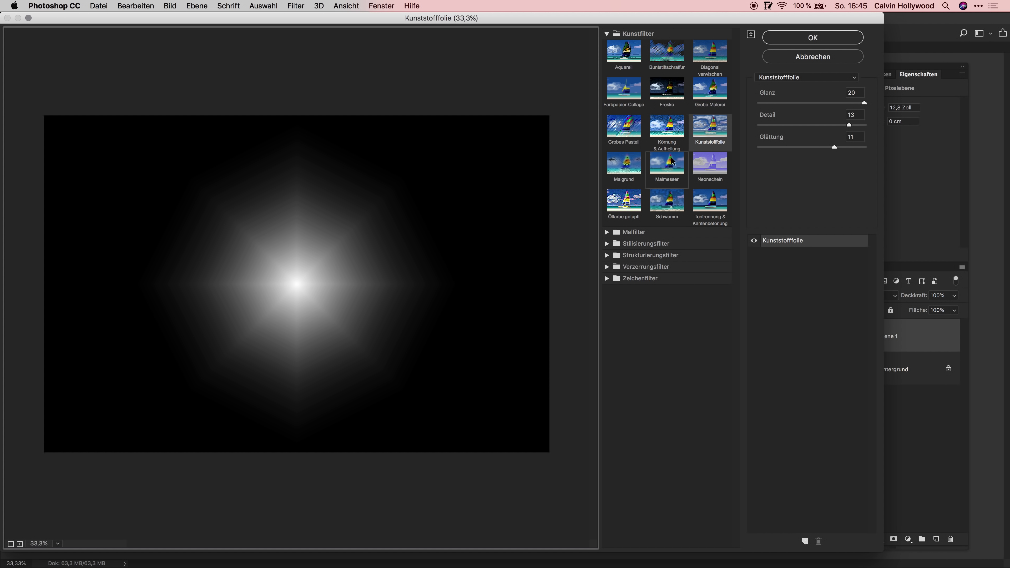
pyautogui.click(813, 38)
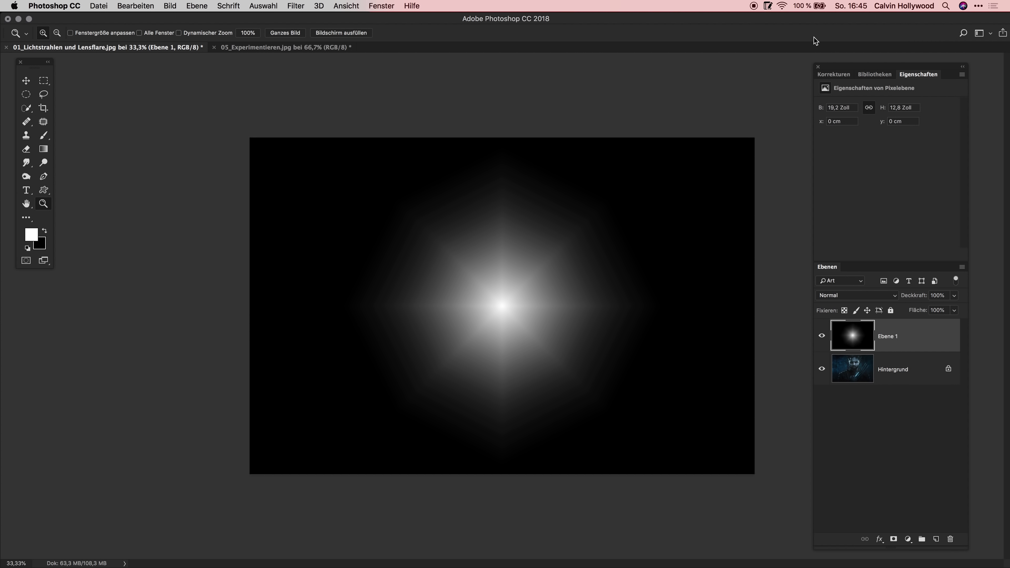
# Blend the glow layer with Negativ multiplizieren and move it from the mouth toward the claws
pyautogui.click(857, 295)
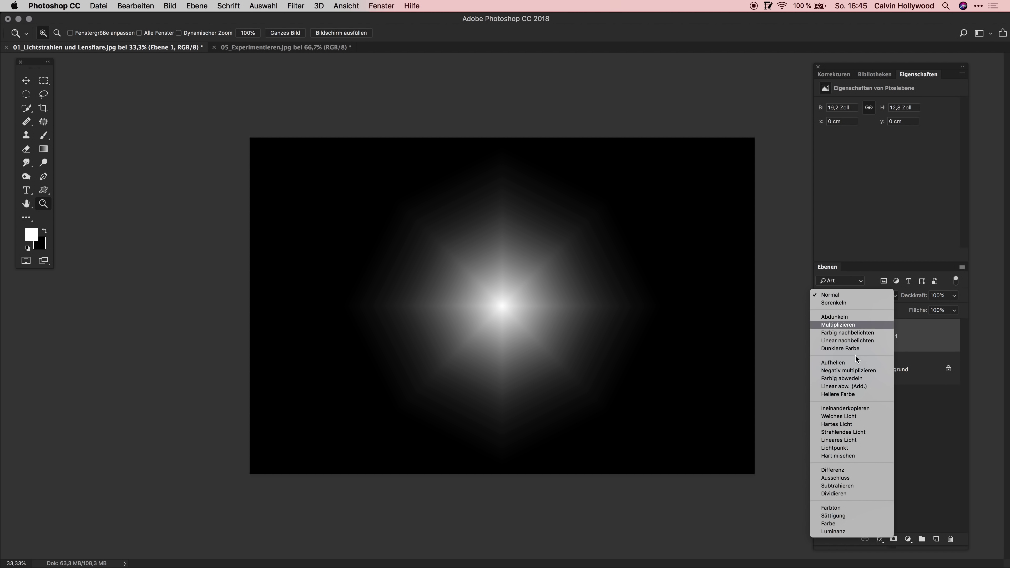
pyautogui.click(851, 370)
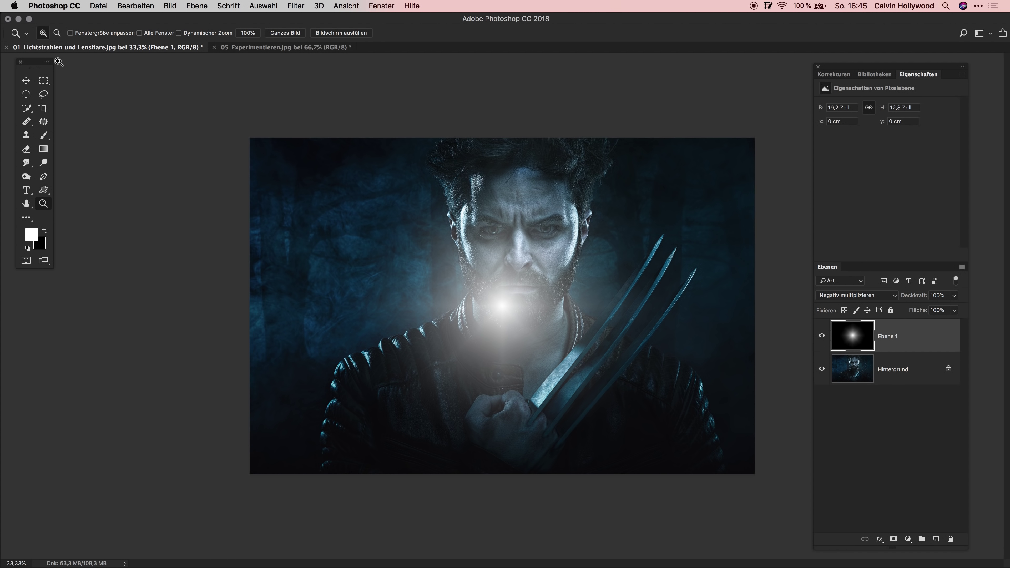
pyautogui.click(26, 80)
pyautogui.moveTo(520, 329)
pyautogui.mouseDown()
pyautogui.moveTo(619, 299)
pyautogui.moveTo(541, 372)
pyautogui.moveTo(622, 379)
pyautogui.moveTo(374, 277)
pyautogui.moveTo(549, 354)
pyautogui.moveTo(561, 380)
pyautogui.mouseUp()
# Shrink the glow with Free Transform, nudge it onto the claws, then delete the glow layer
pyautogui.hotkey('ctrl', 't')
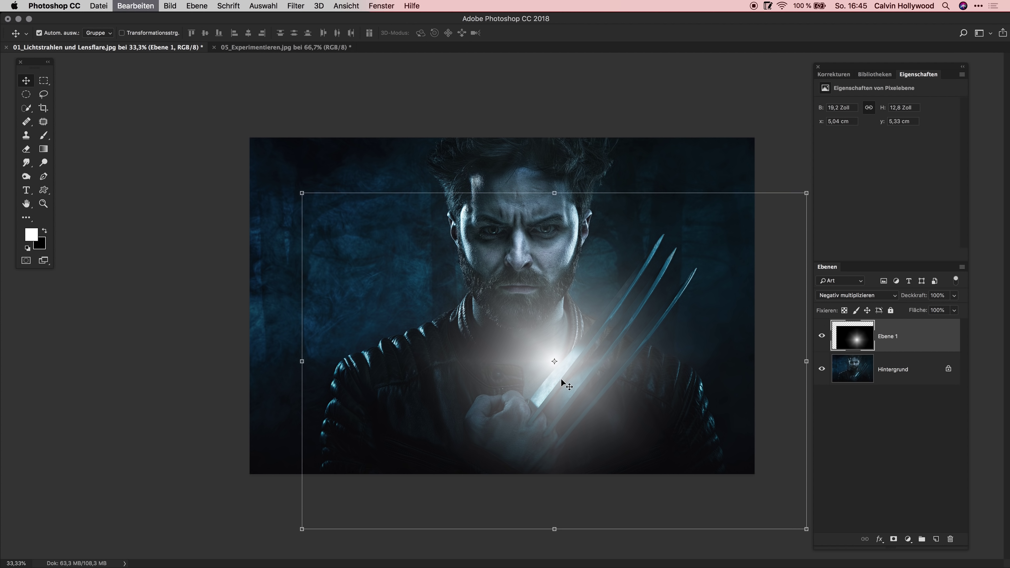
pyautogui.moveTo(310, 199)
pyautogui.mouseDown()
pyautogui.moveTo(383, 226)
pyautogui.moveTo(386, 244)
pyautogui.mouseUp()
pyautogui.press('Return')
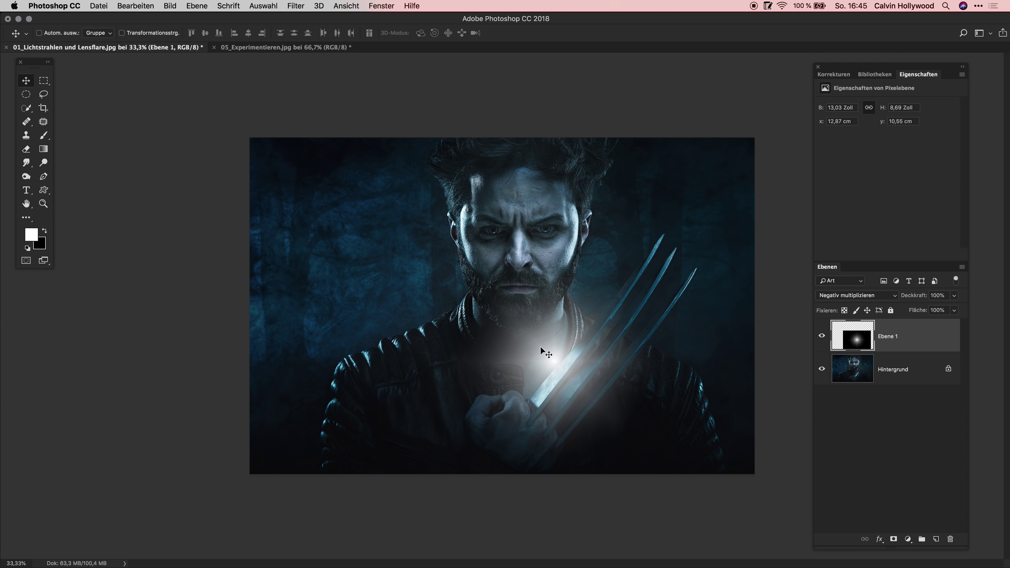
pyautogui.moveTo(558, 365); pyautogui.dragTo(559, 378)
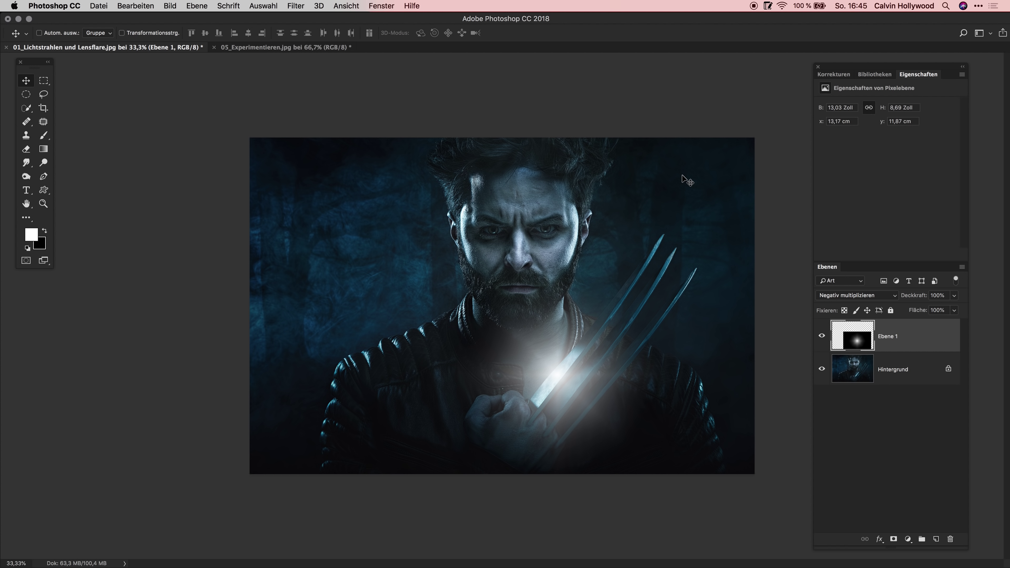
pyautogui.press('BackSpace')
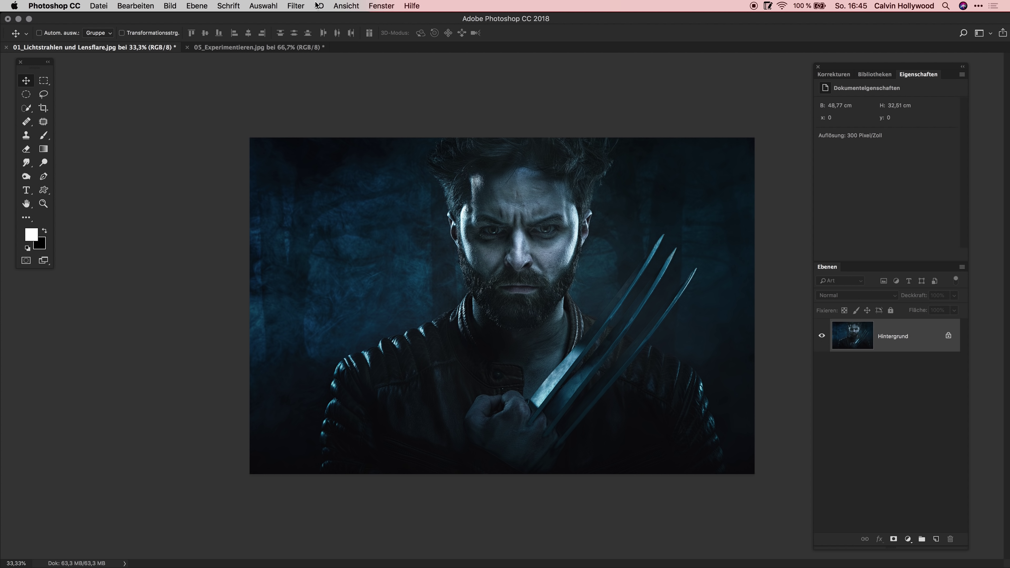
# In the bridge photo, add a new layer and fill it with 50 % Grau via Fläche füllen
pyautogui.click(247, 46)
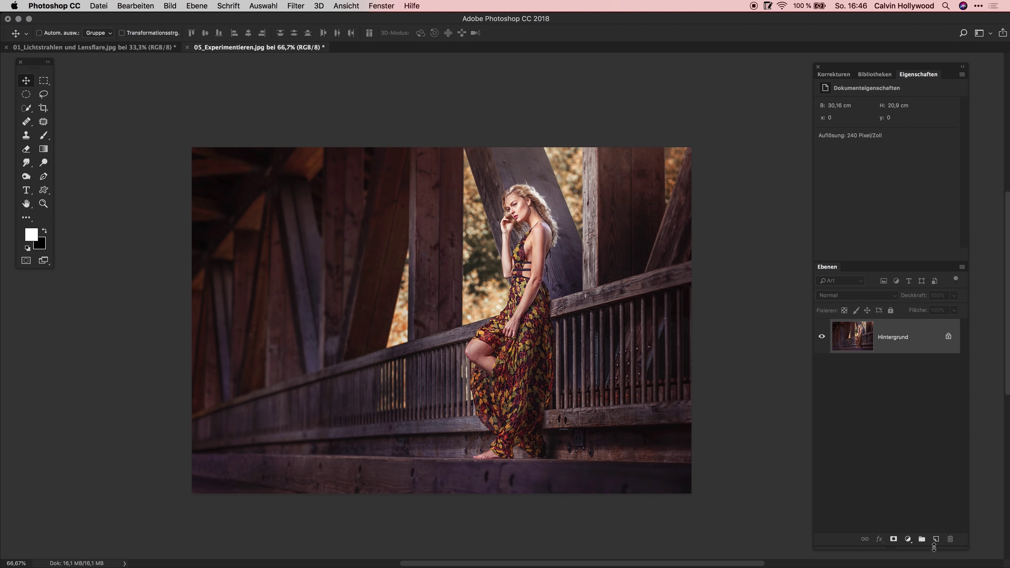
pyautogui.click(935, 539)
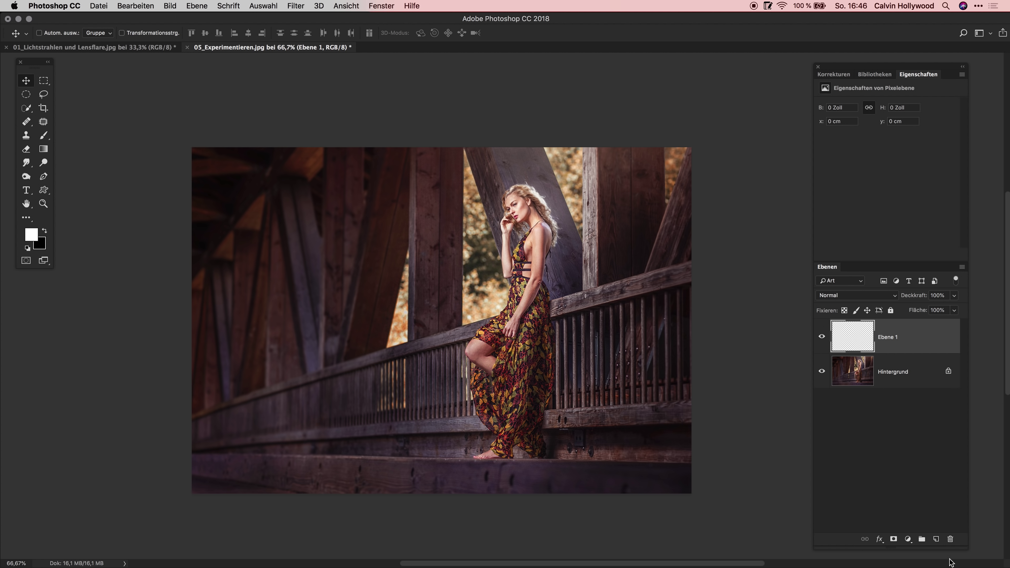
pyautogui.click(136, 6)
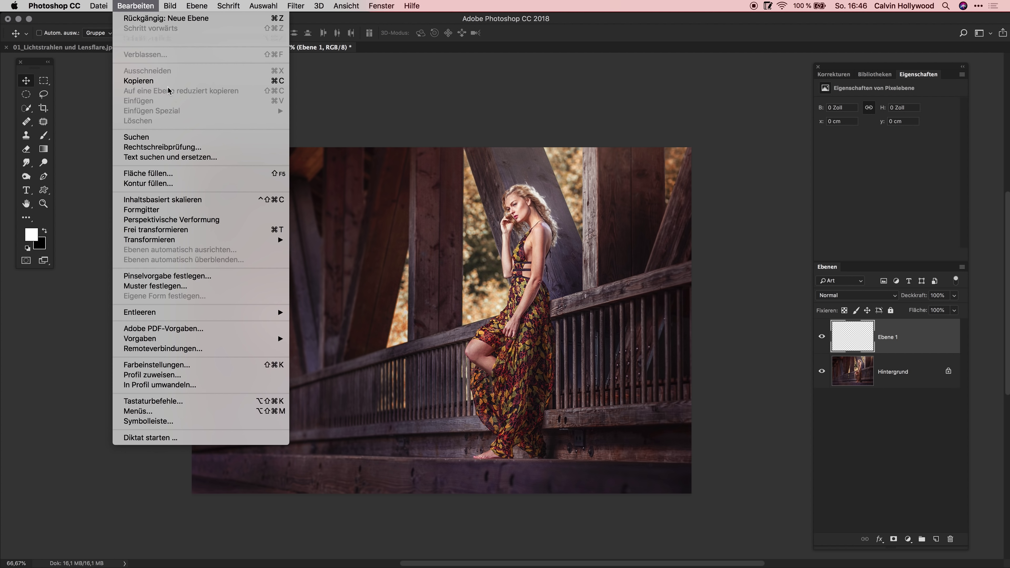
pyautogui.click(151, 173)
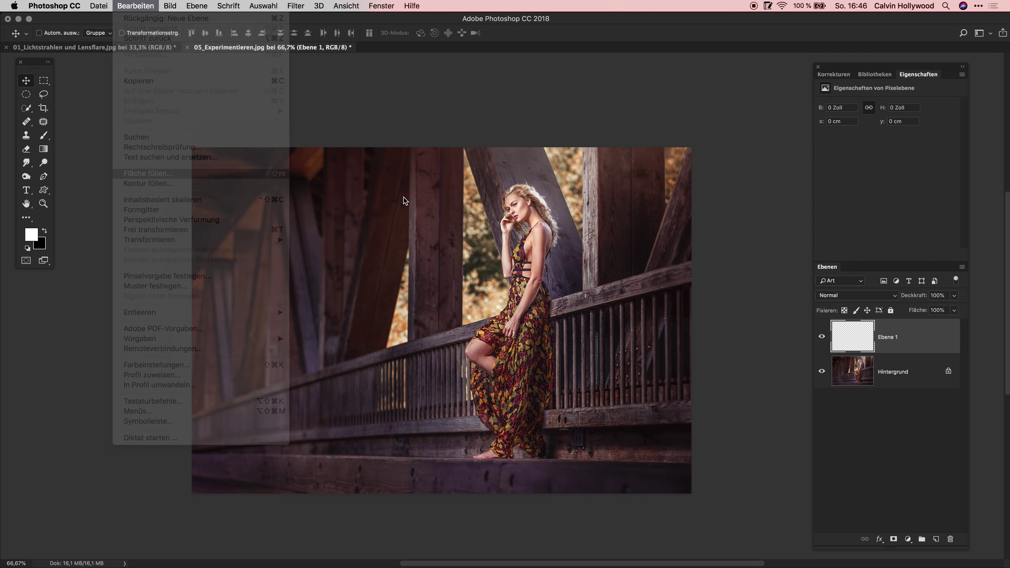
pyautogui.click(355, 262)
pyautogui.click(334, 270)
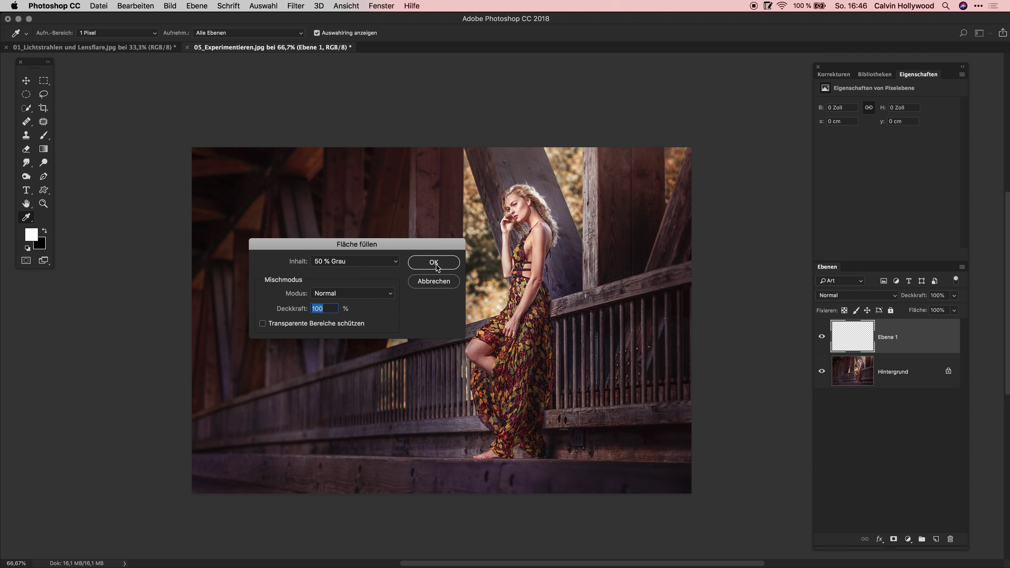
pyautogui.click(433, 262)
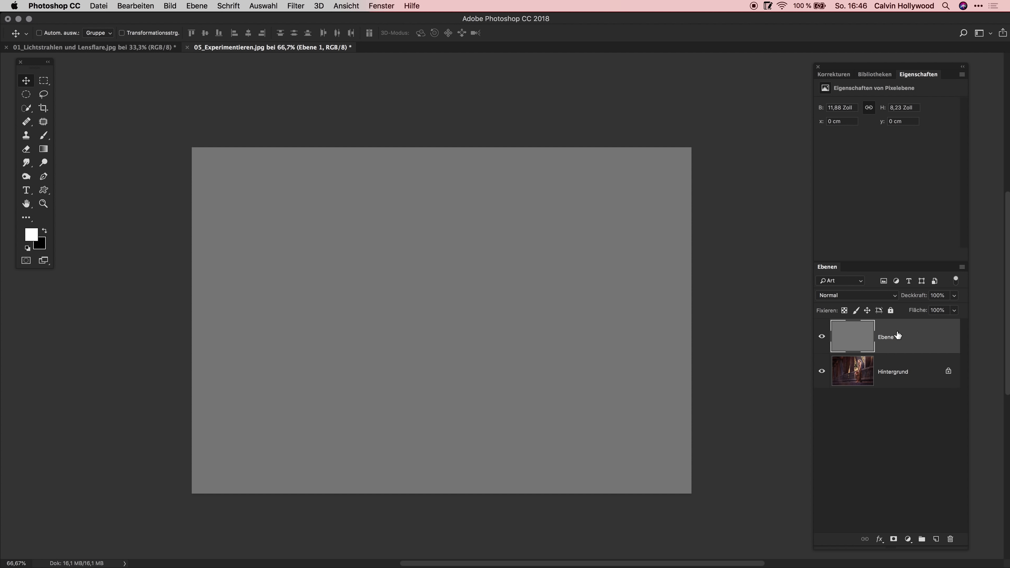
# Put the grey layer into a new group, Gruppe 1, and bring up its blending options
pyautogui.click(921, 539)
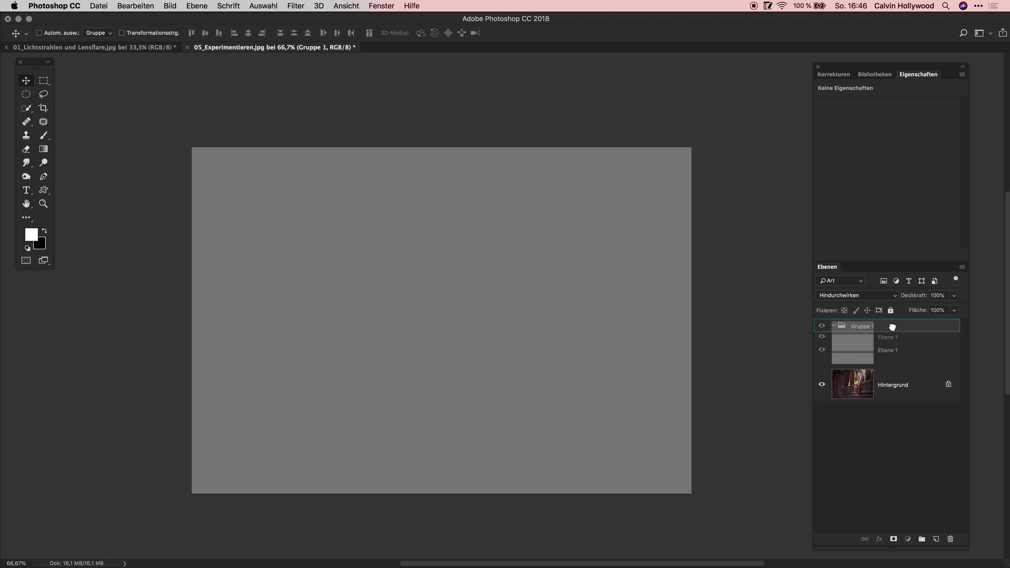
pyautogui.moveTo(895, 351); pyautogui.dragTo(861, 327)
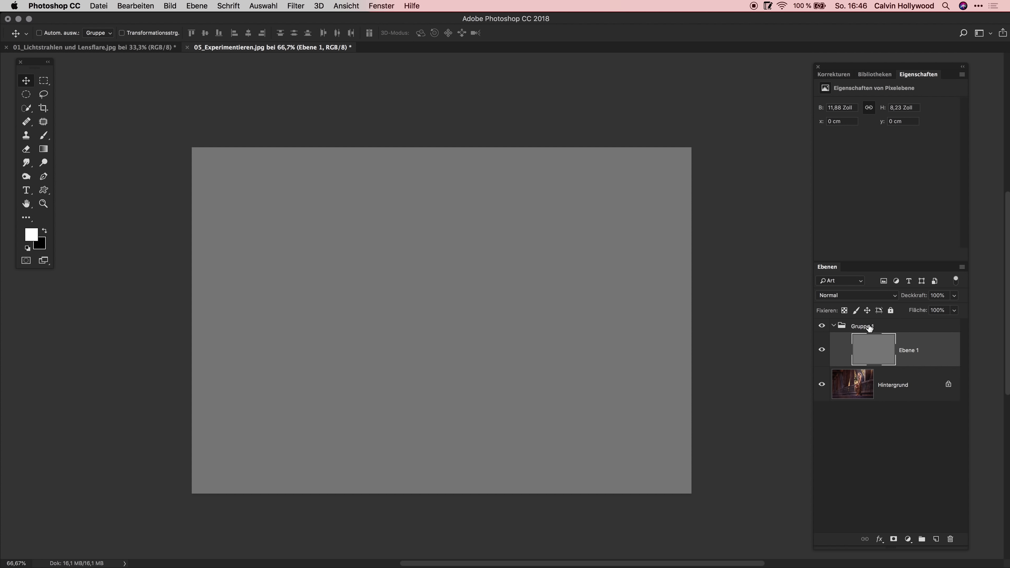
pyautogui.doubleClick(880, 327)
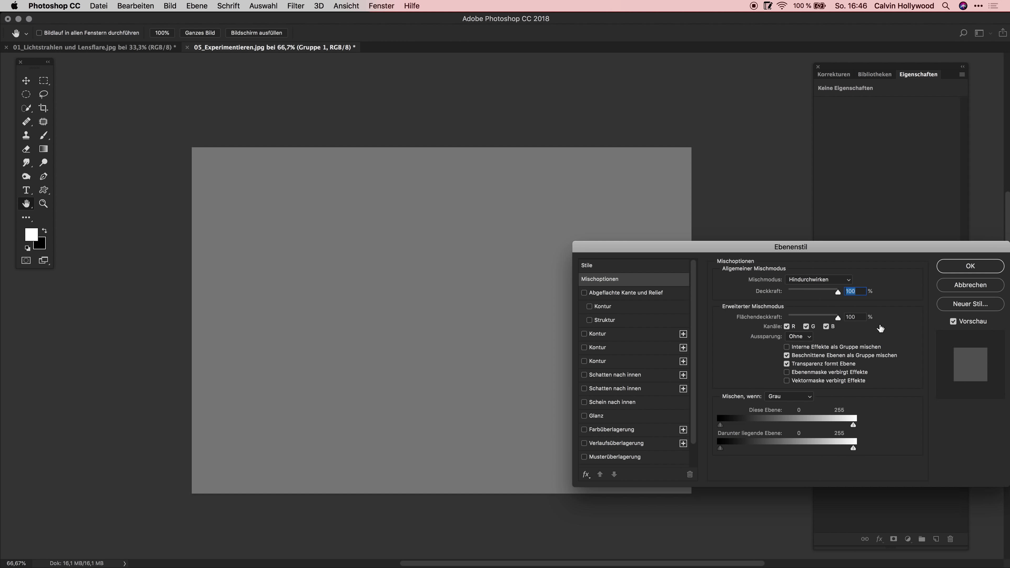
pyautogui.moveTo(792, 248); pyautogui.dragTo(522, 201)
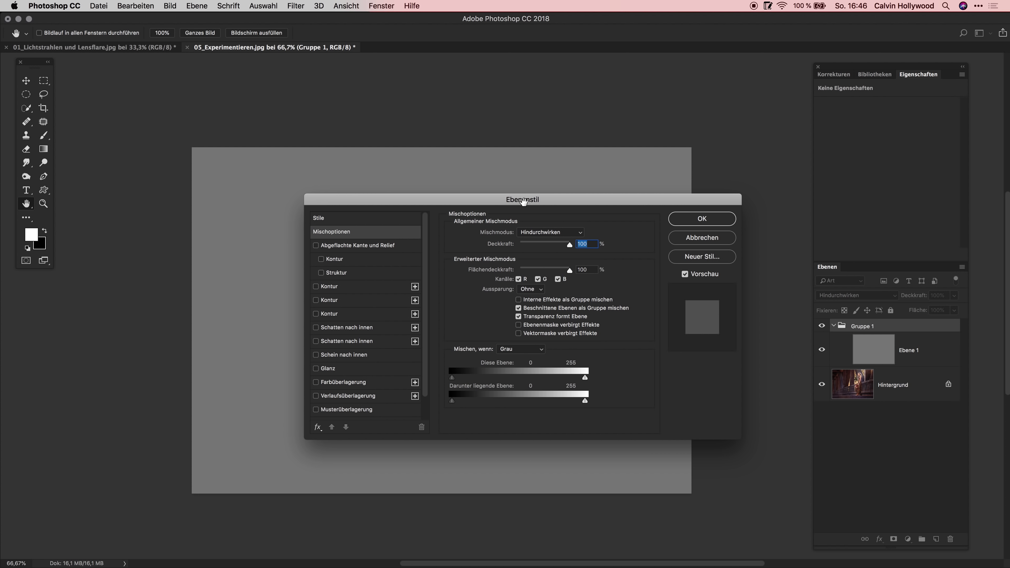
pyautogui.moveTo(525, 200)
pyautogui.mouseDown()
pyautogui.moveTo(630, 193)
pyautogui.moveTo(567, 106)
pyautogui.mouseUp()
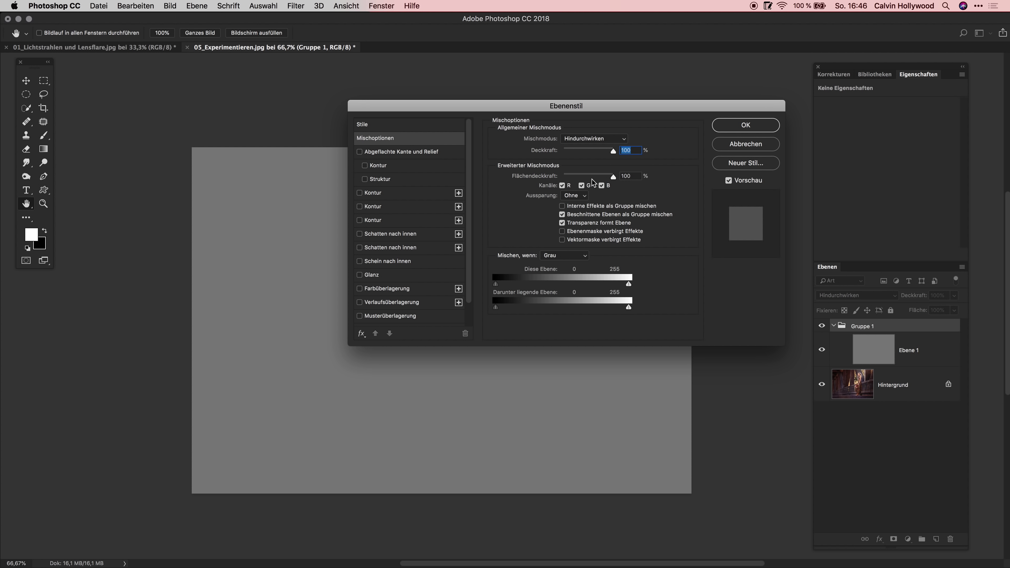
# Restrict Gruppe 1's blending to the B channel by unchecking R and G, keeping knockout Ohne
pyautogui.moveTo(612, 177); pyautogui.dragTo(614, 177)
pyautogui.click(578, 198)
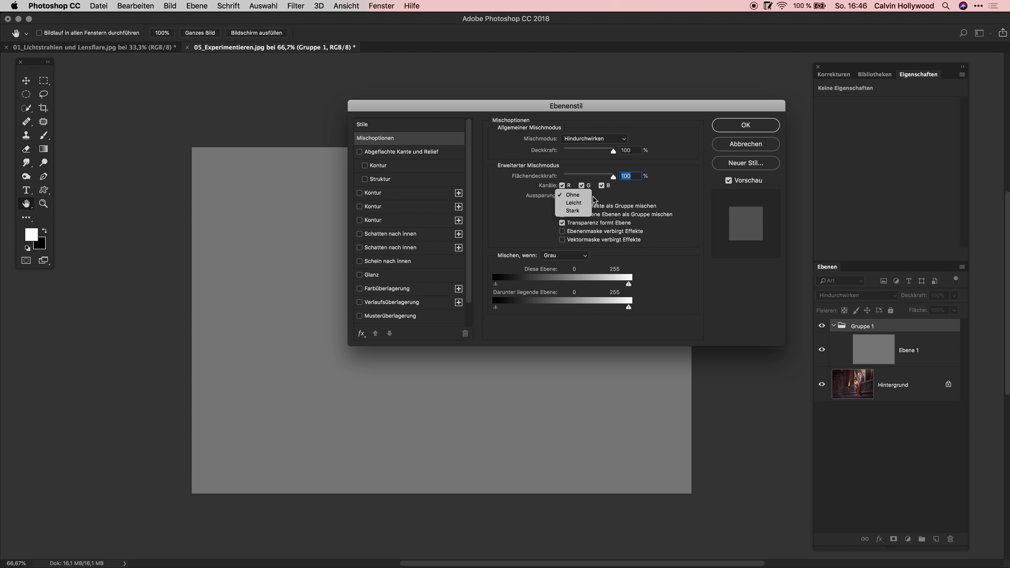
pyautogui.click(535, 199)
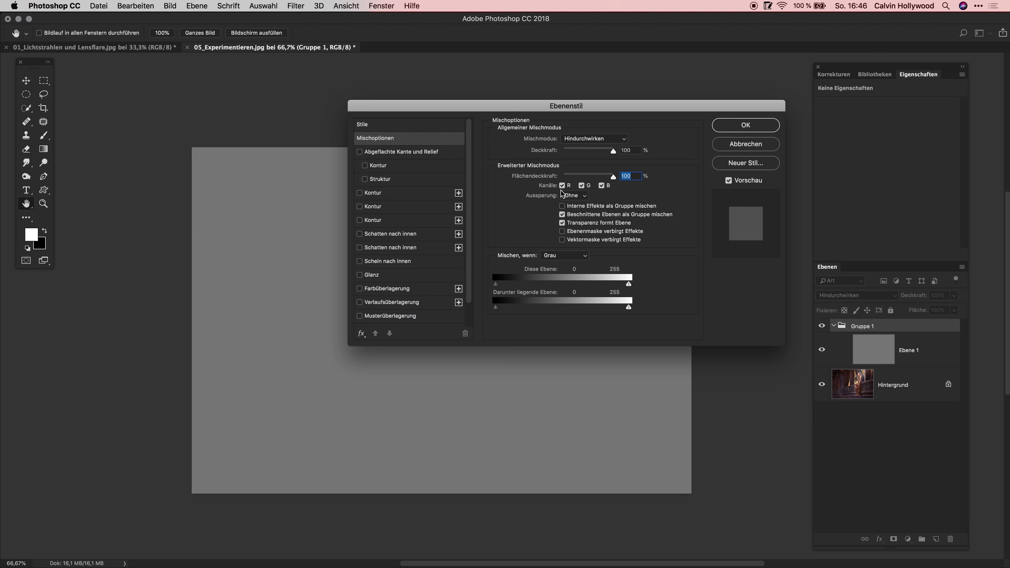
pyautogui.click(562, 185)
pyautogui.moveTo(550, 104)
pyautogui.mouseDown()
pyautogui.moveTo(817, 280)
pyautogui.moveTo(785, 179)
pyautogui.mouseUp()
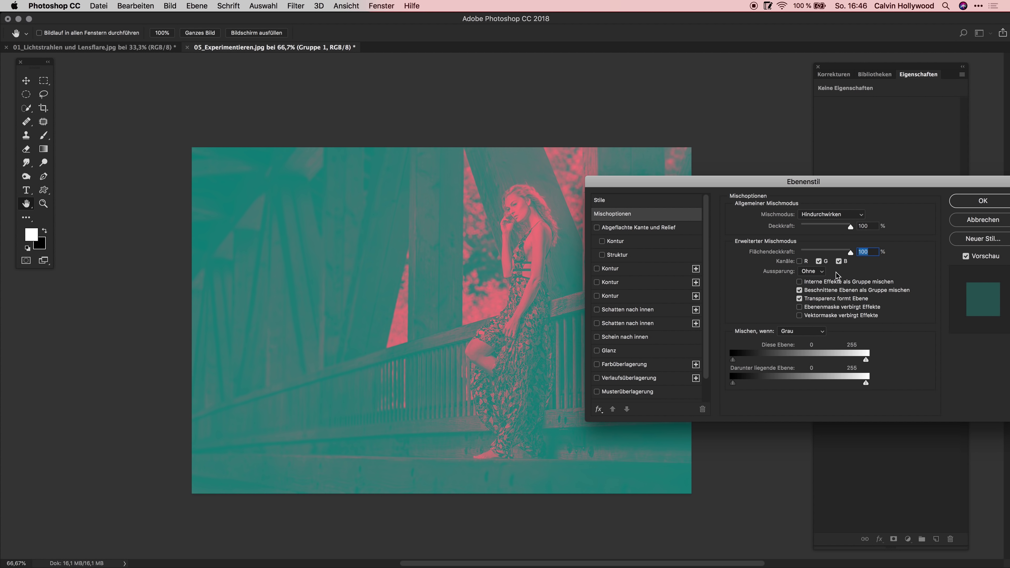
pyautogui.click(819, 262)
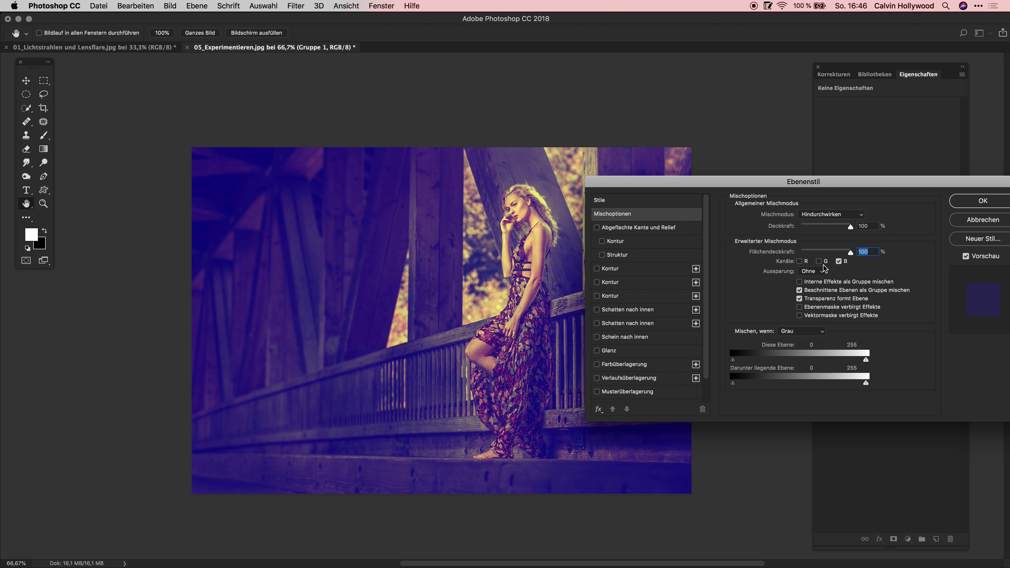
pyautogui.click(964, 201)
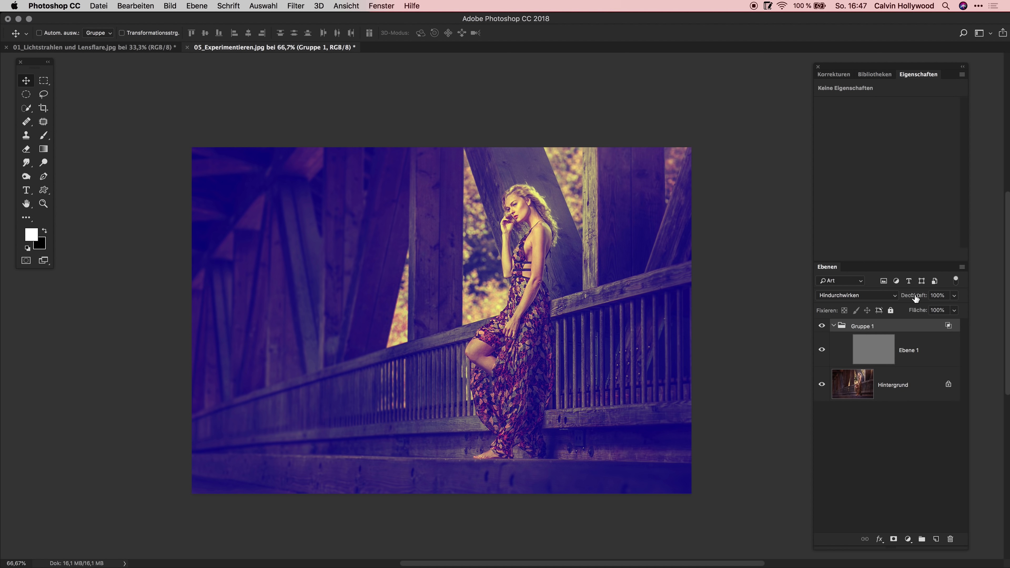
# Lower Gruppe 1's opacity to 54%, toggle its visibility to compare, then collapse the group
pyautogui.moveTo(914, 298); pyautogui.dragTo(892, 295)
pyautogui.click(822, 327)
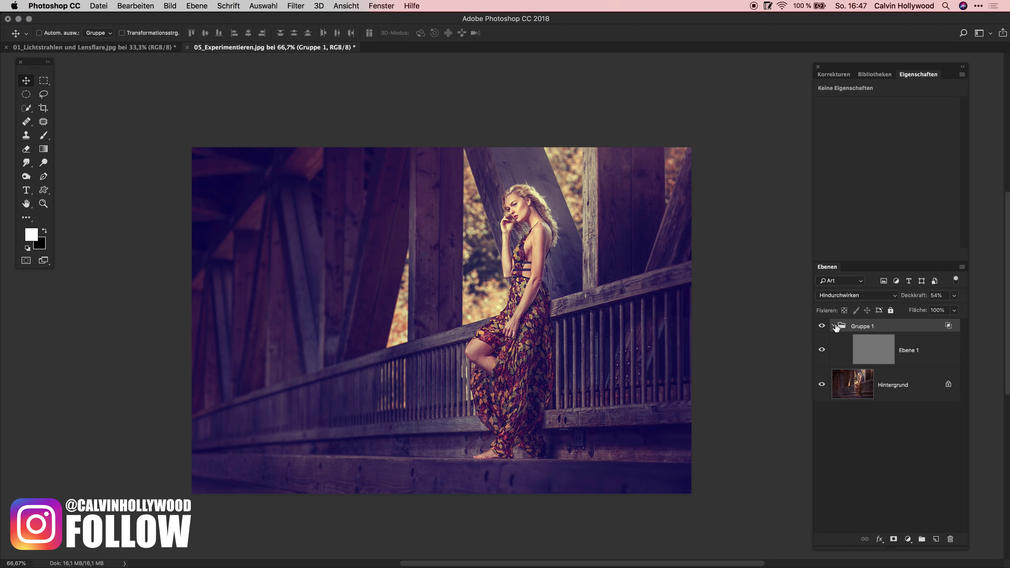
pyautogui.click(833, 326)
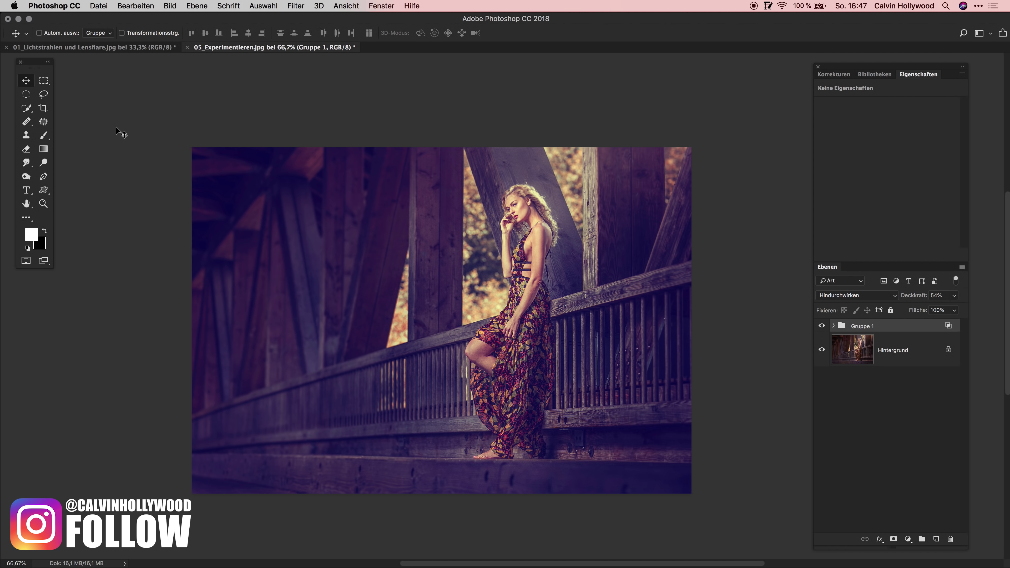